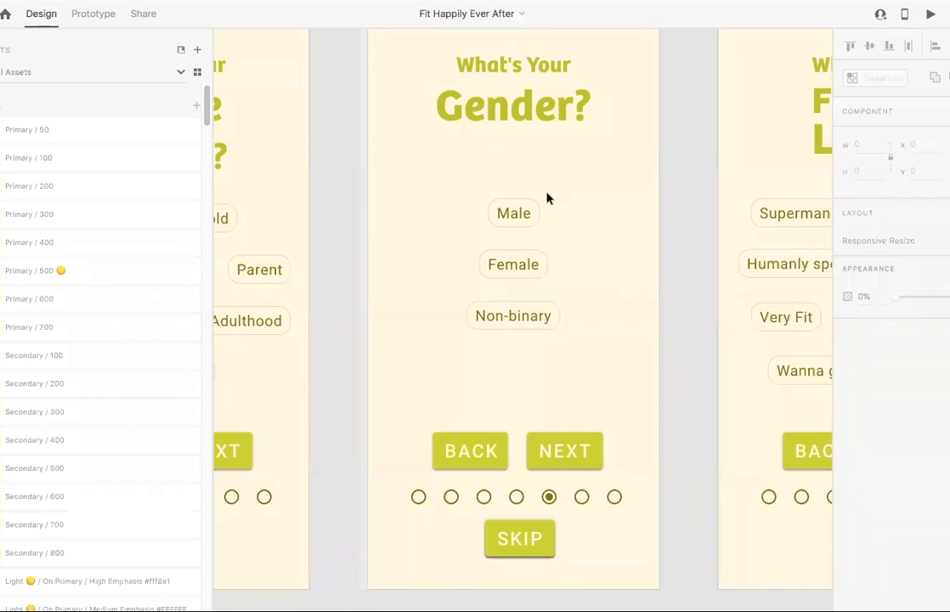
Add a prototype interaction to the Male chip's Default State that auto-animates to the Hover State on hover
click(509, 220)
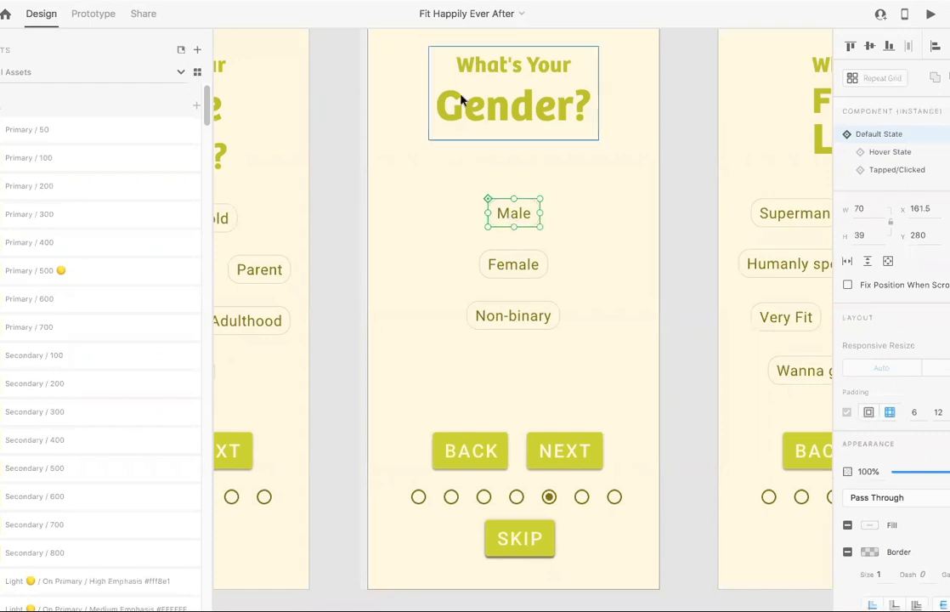
click(100, 20)
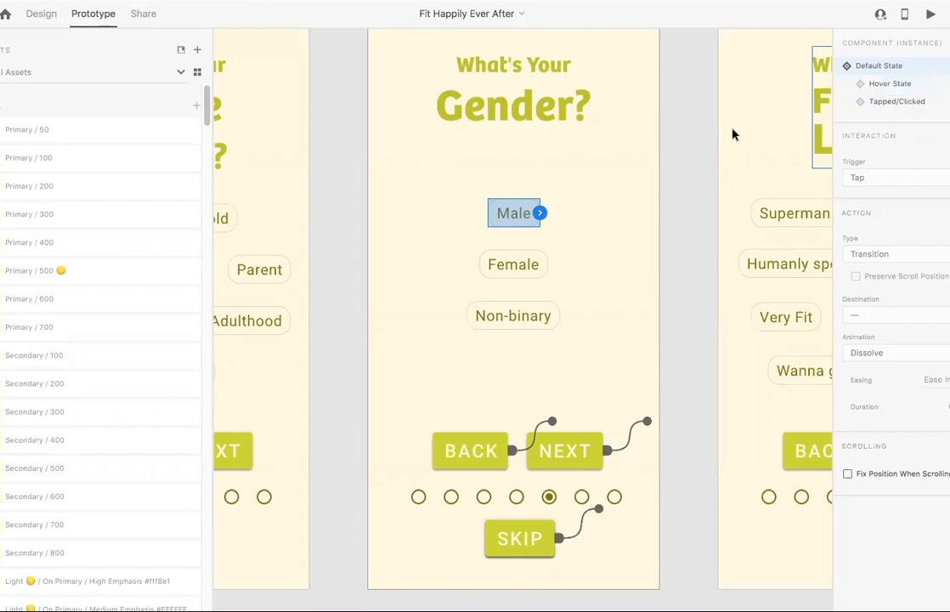
click(626, 167)
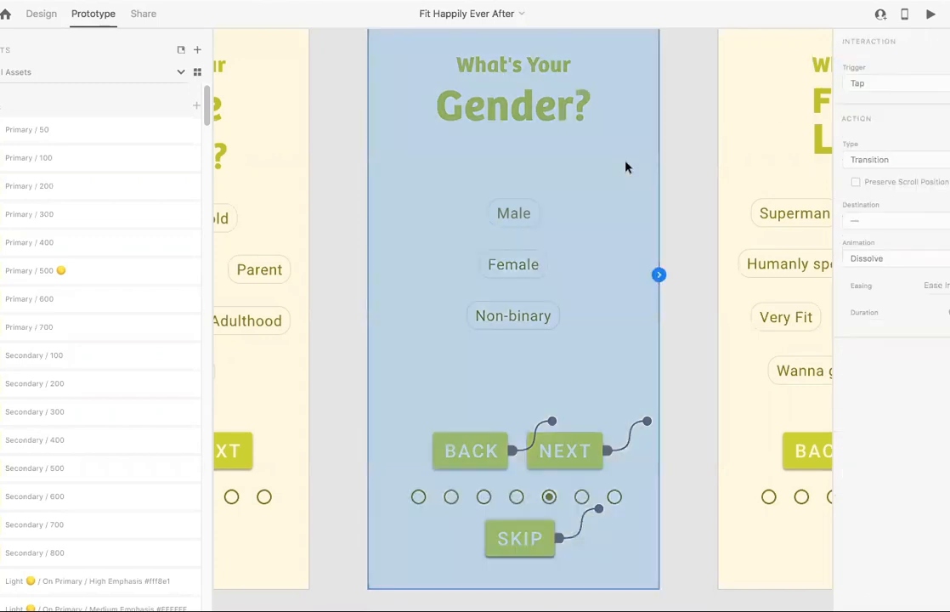
click(685, 174)
click(517, 215)
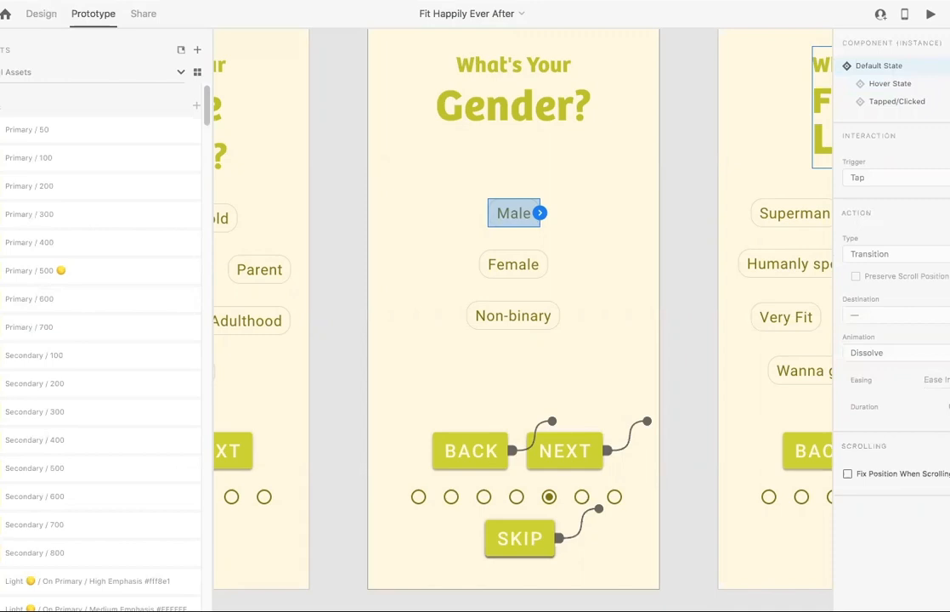
drag(540, 212, 584, 184)
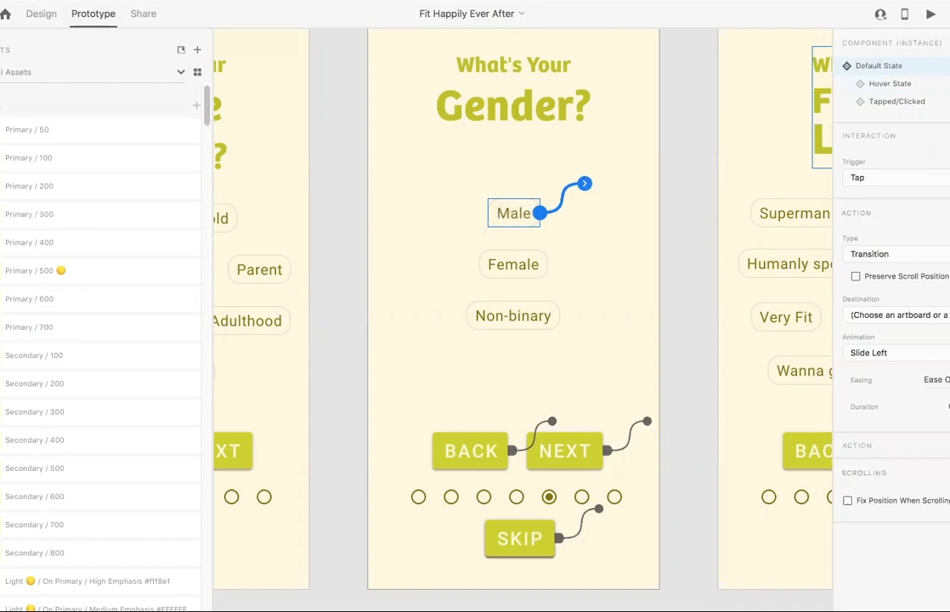
click(897, 177)
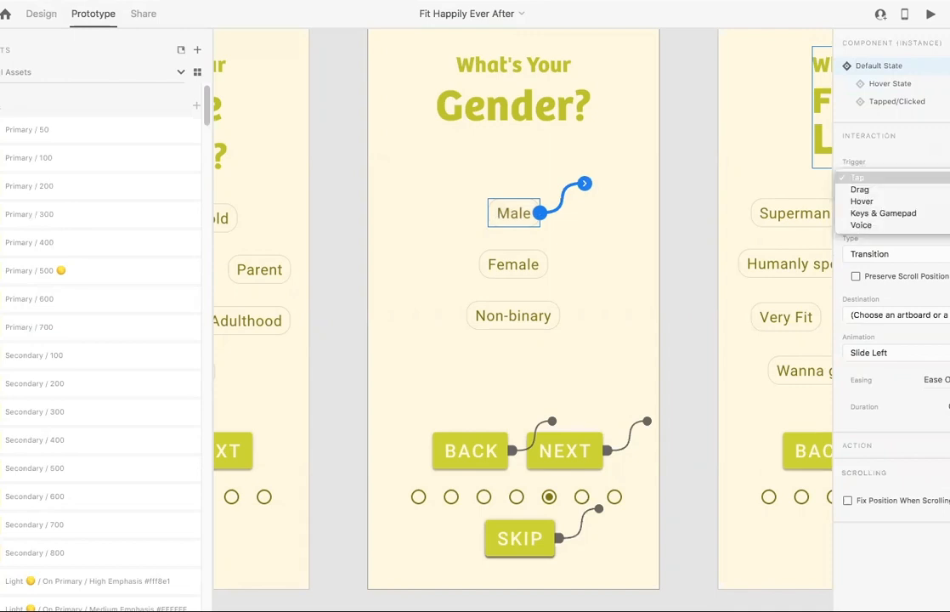
click(869, 202)
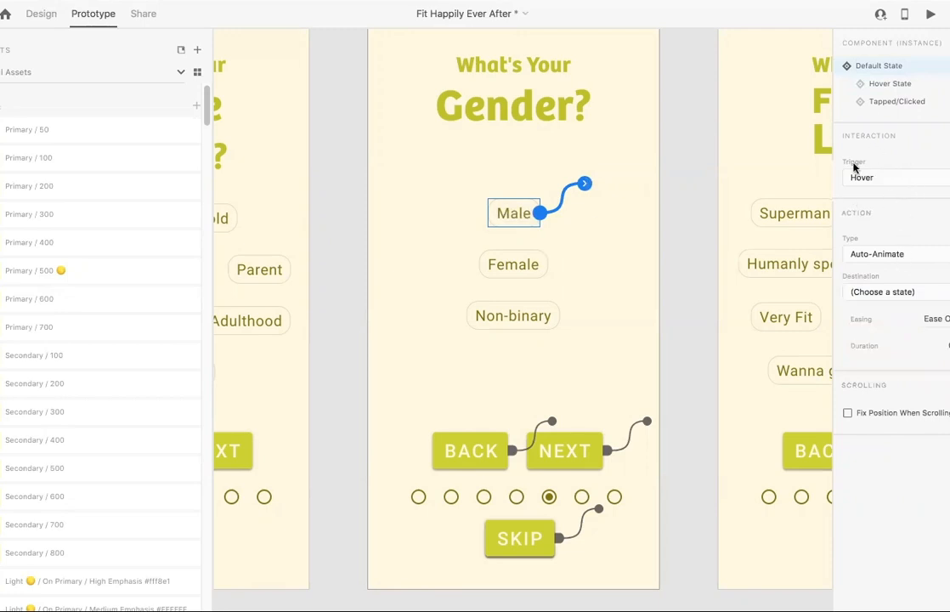
click(870, 294)
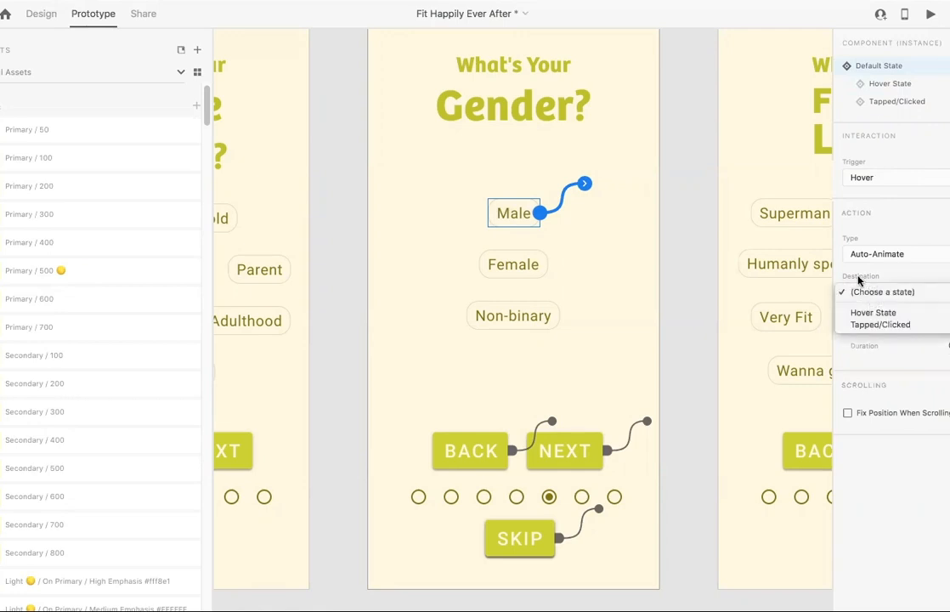
click(876, 313)
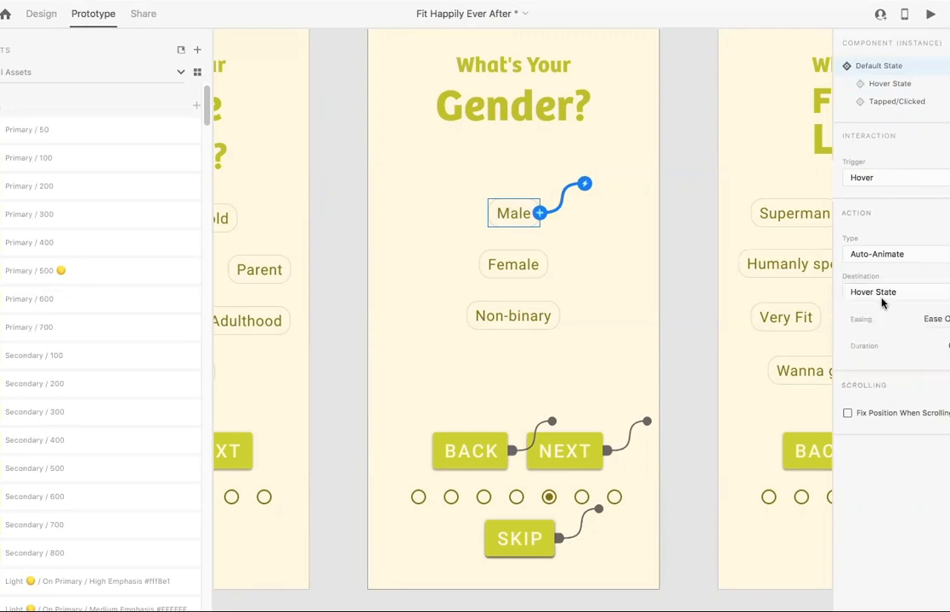
Make the Male chip's Hover State auto-animate to the Tapped/Clicked state on tap
click(881, 85)
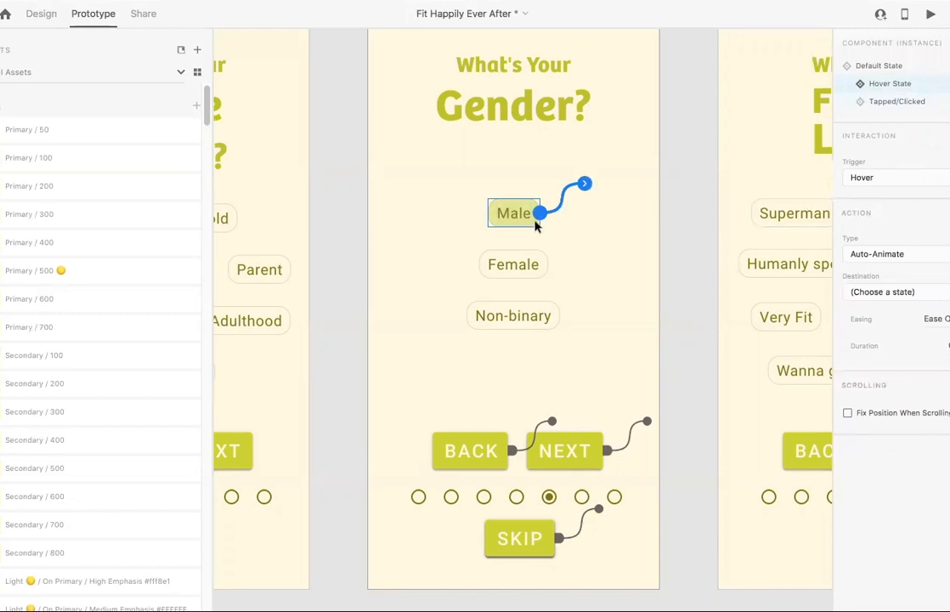
click(895, 180)
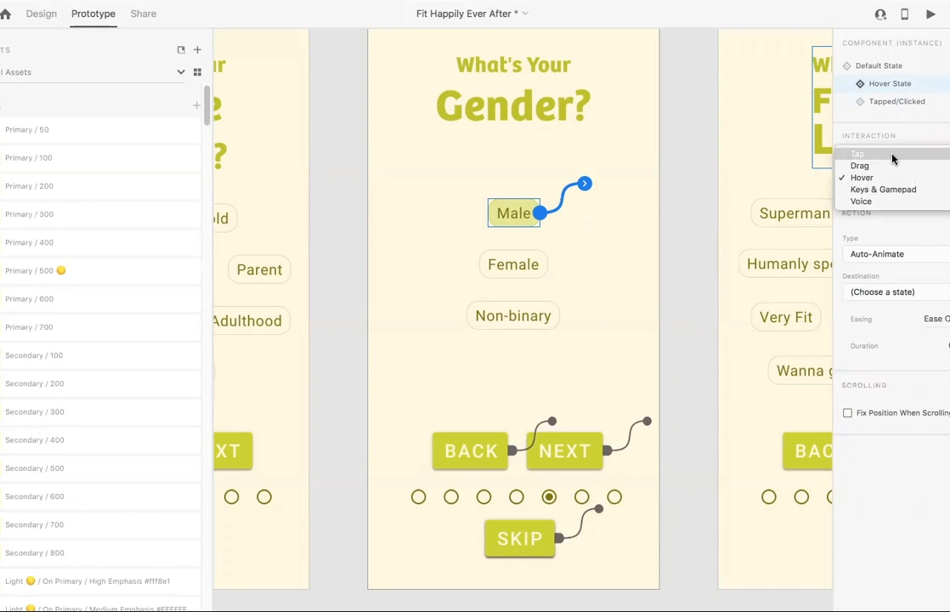
click(892, 155)
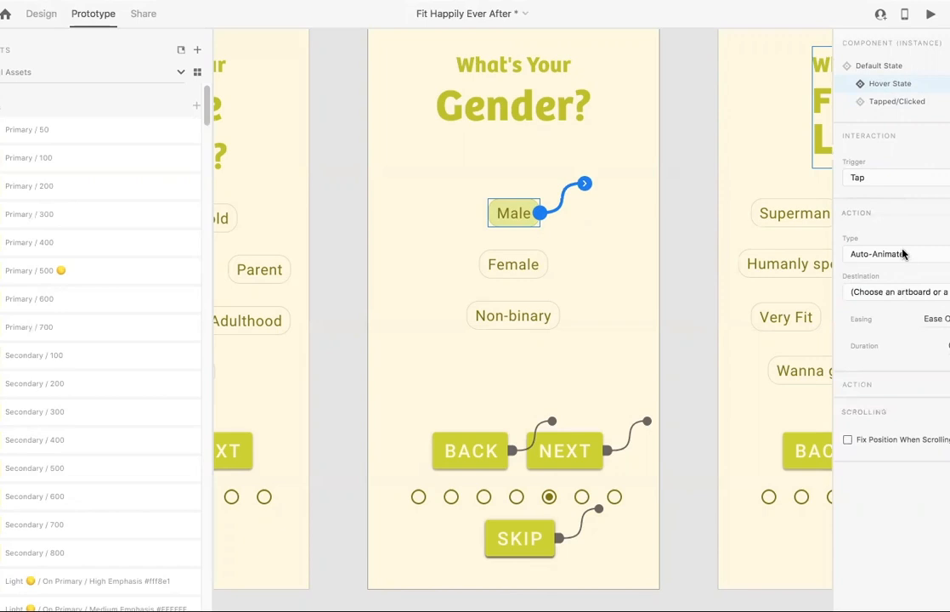
click(893, 292)
click(864, 326)
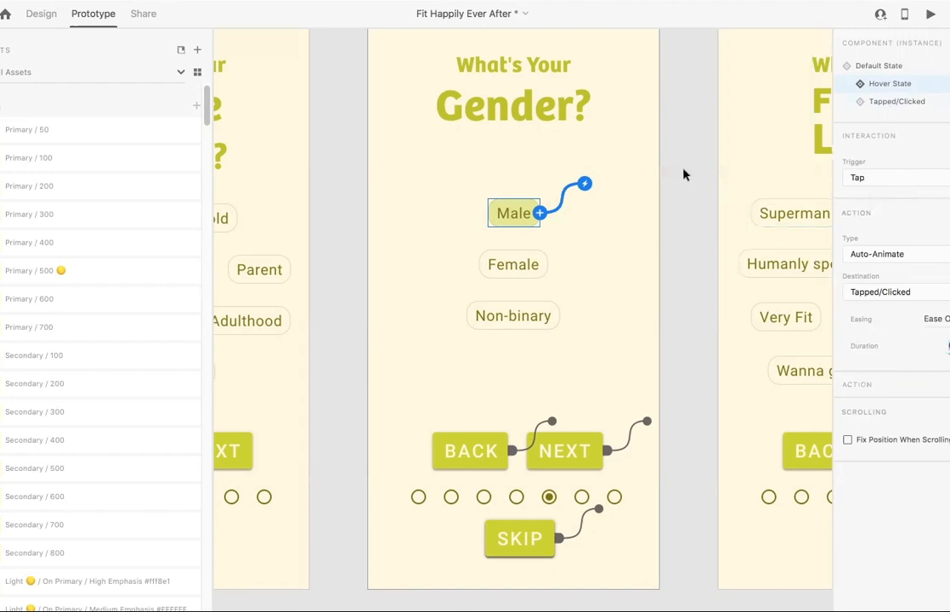
Add a tap interaction to the Male chip's Tapped/Clicked state that auto-animates back to the Default State
click(893, 102)
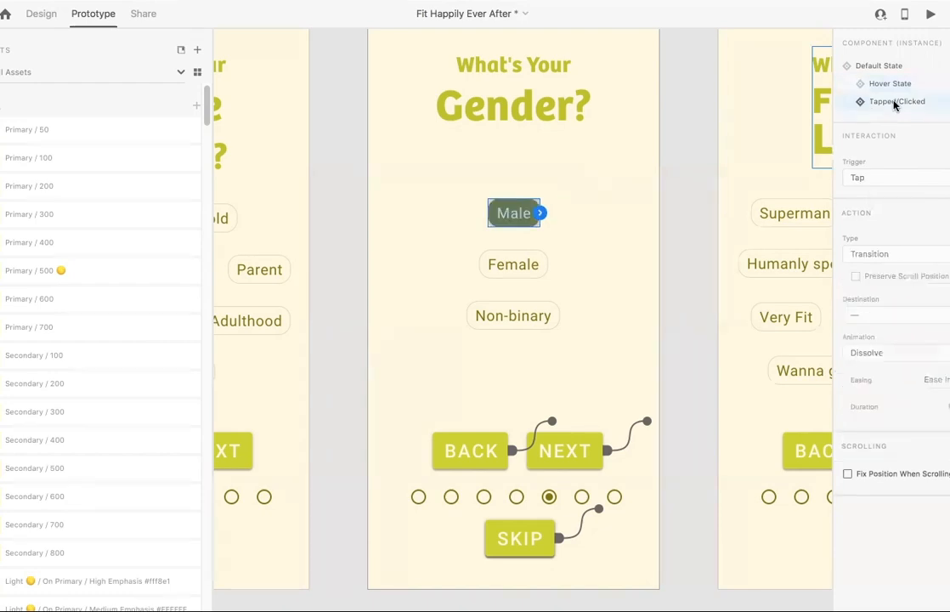
click(679, 229)
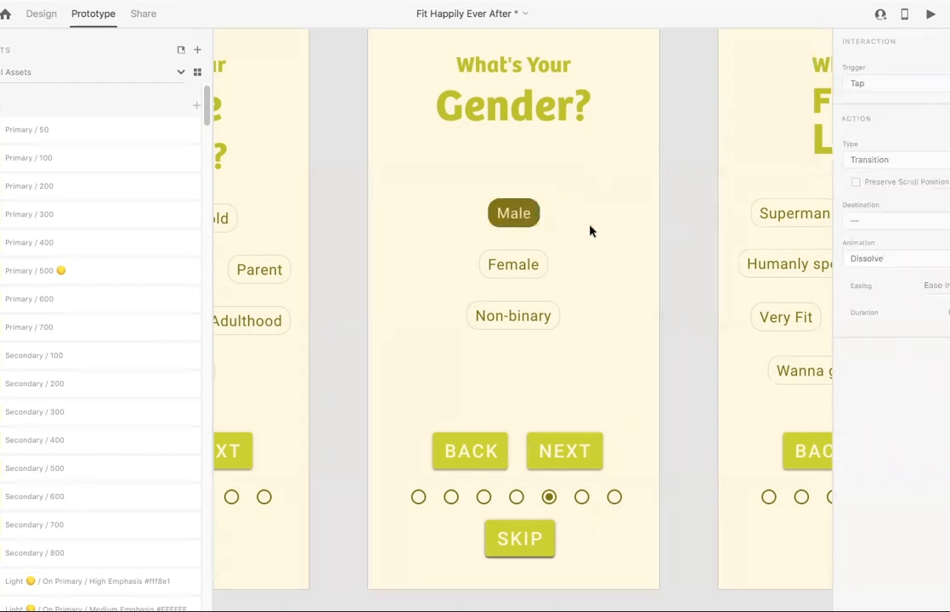
click(502, 214)
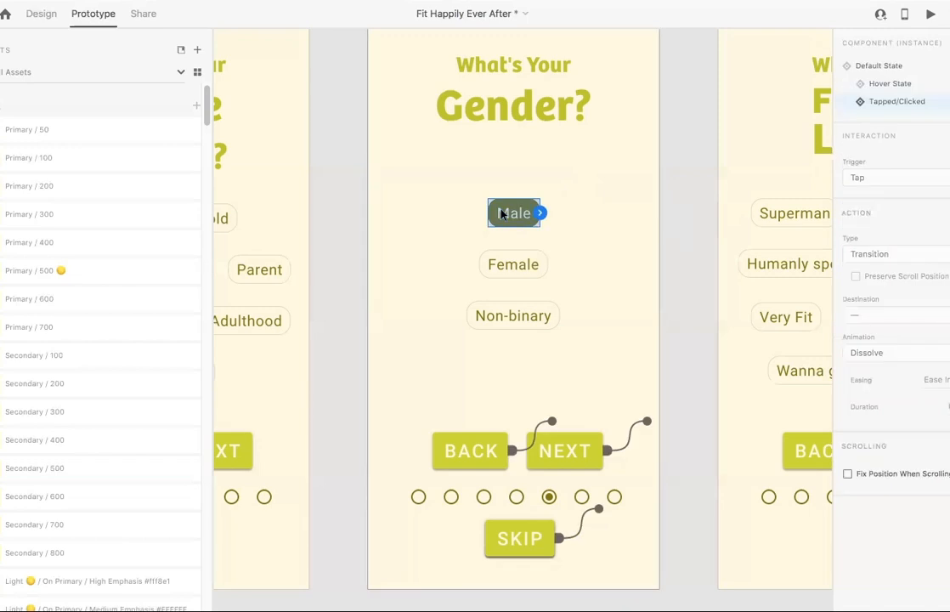
click(903, 102)
drag(540, 214, 583, 184)
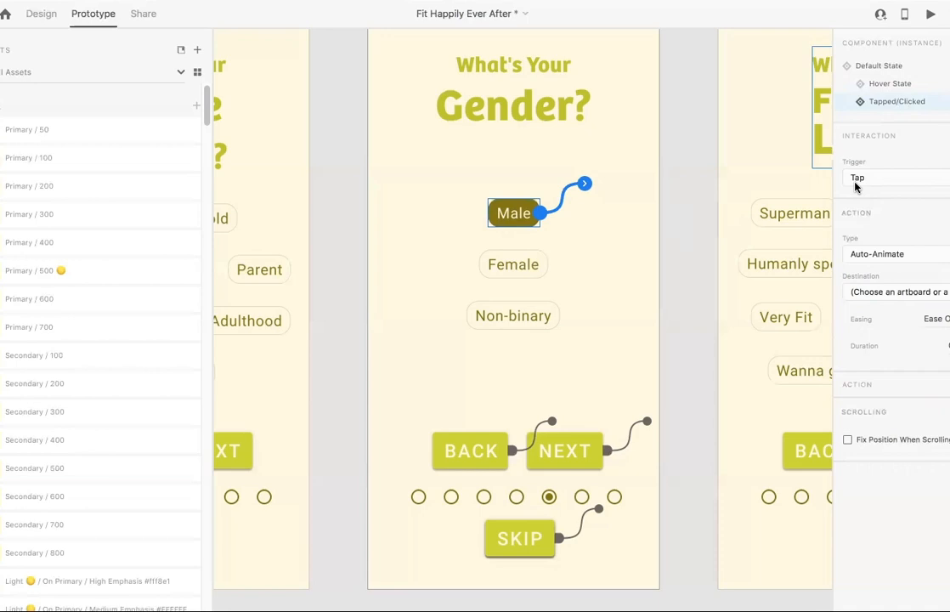
click(868, 292)
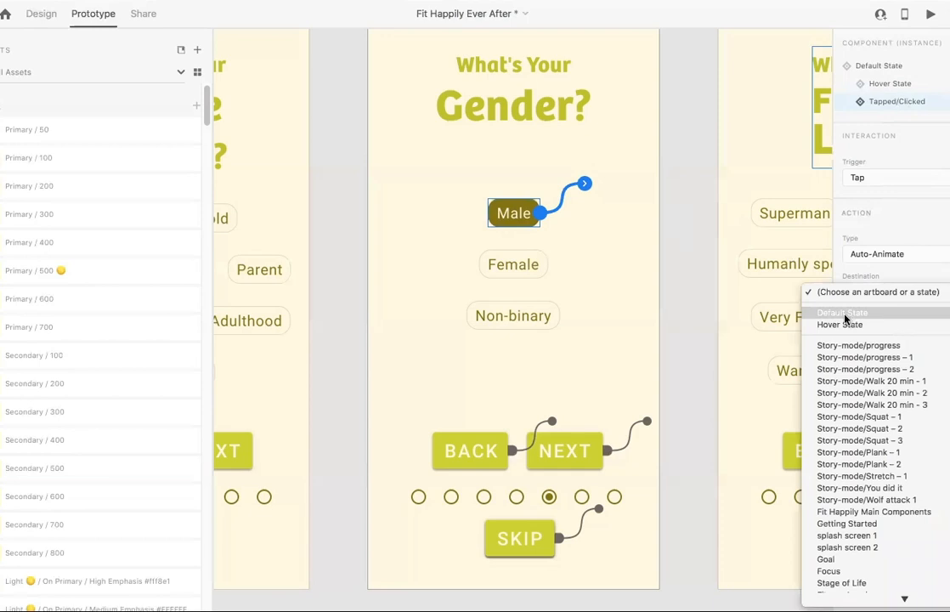
click(844, 314)
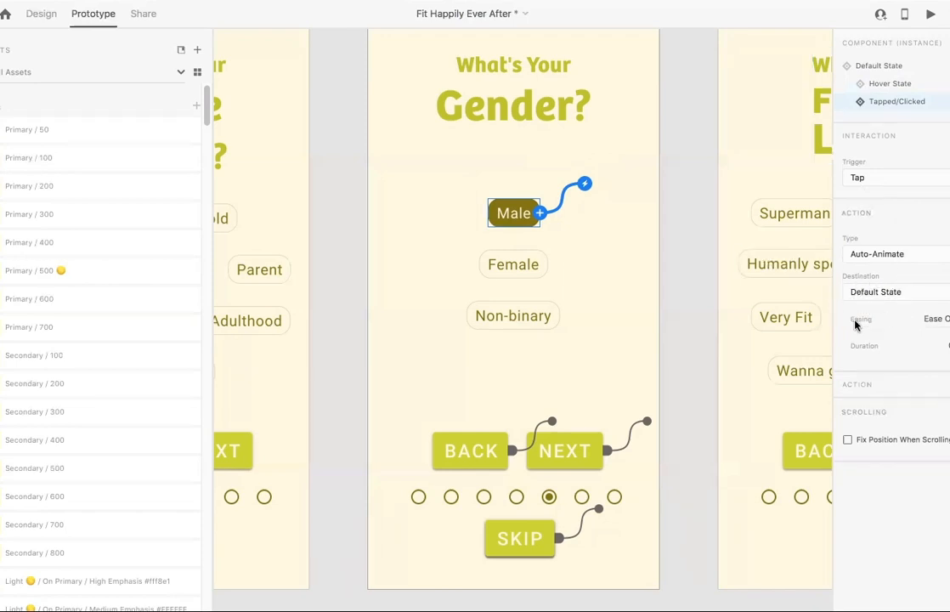
Return the Male chip on the Gender artboard to its Default State
click(693, 229)
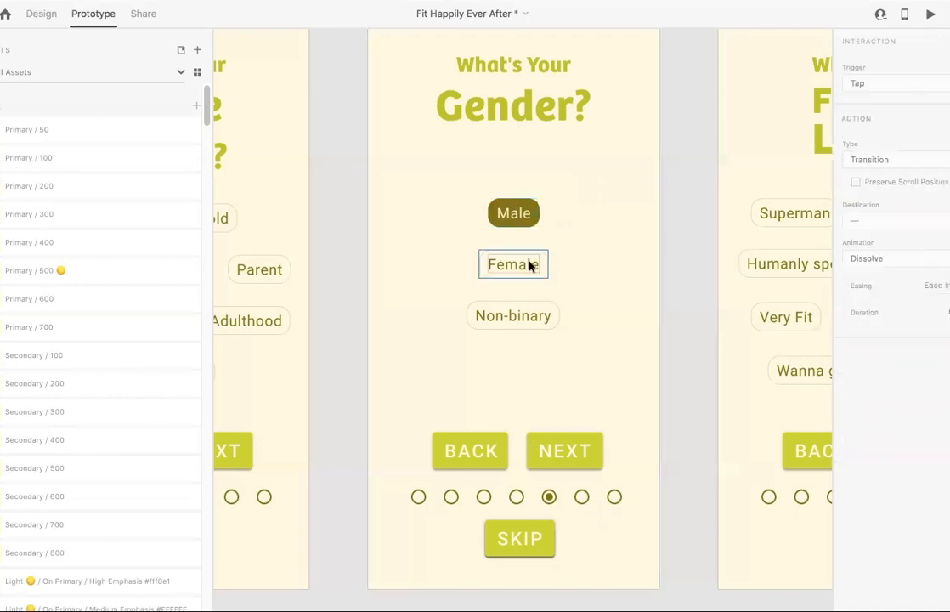
key(ctrl+z)
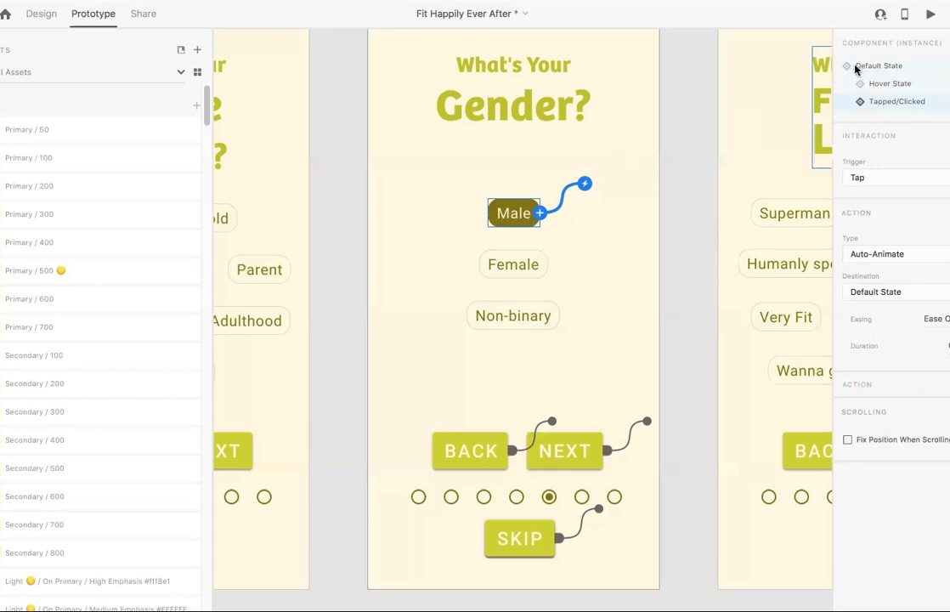
click(858, 68)
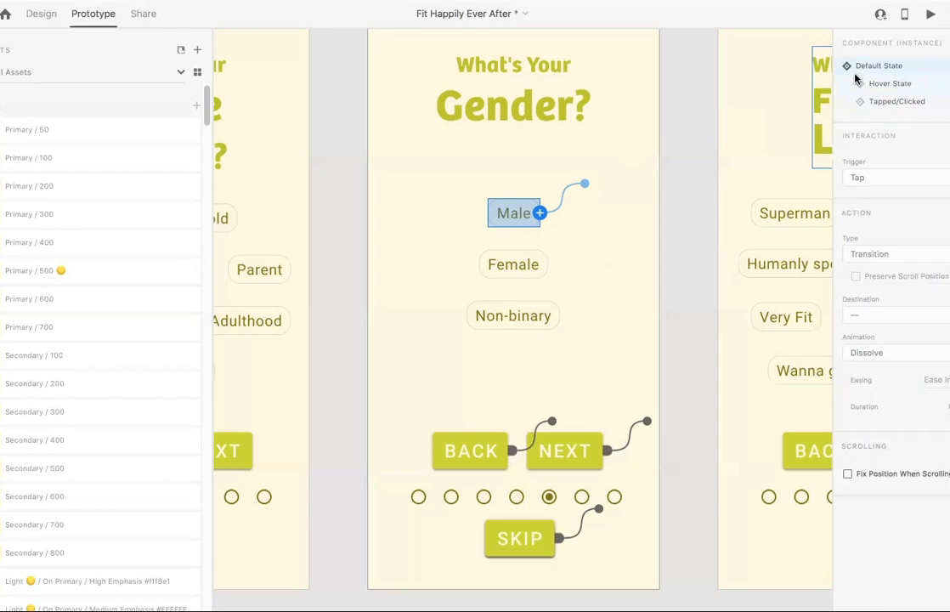
Add an interaction to the Female chip's Default State that auto-animates to the Hover State on hover
click(520, 266)
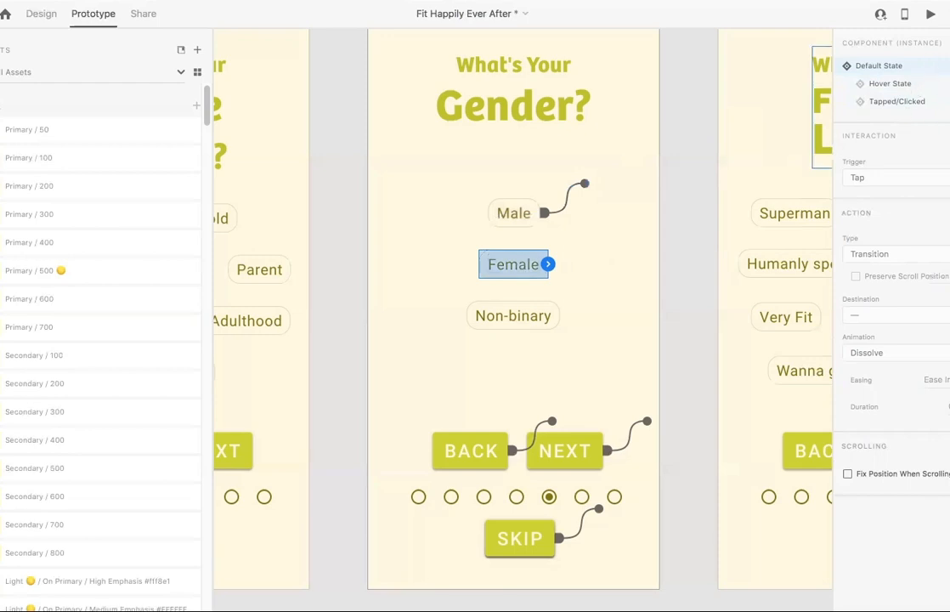
click(918, 179)
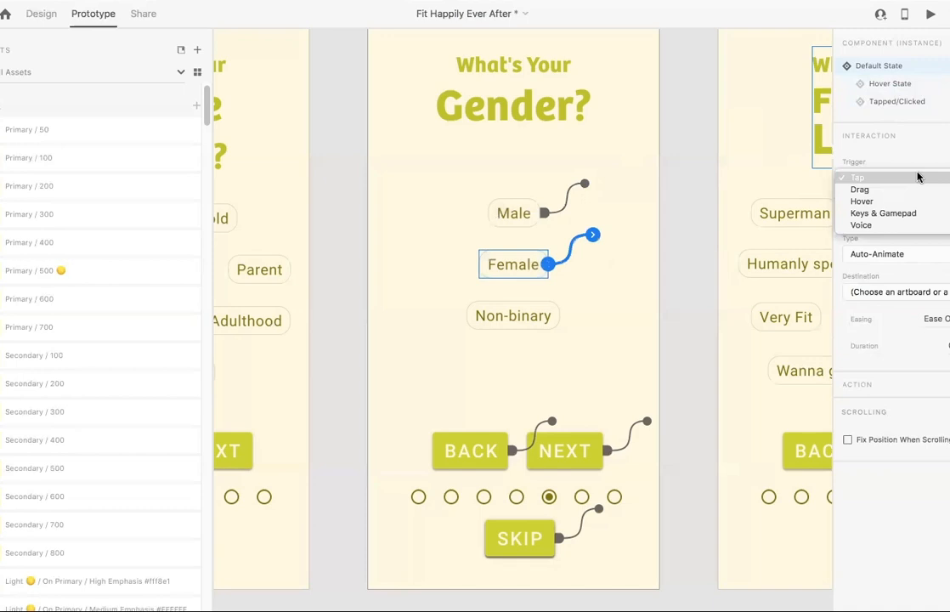
click(906, 202)
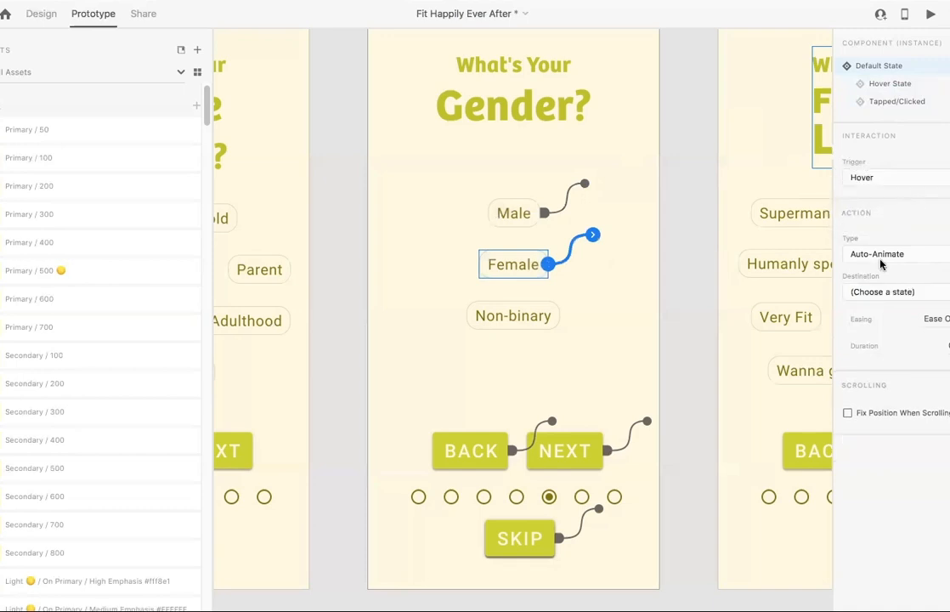
click(867, 293)
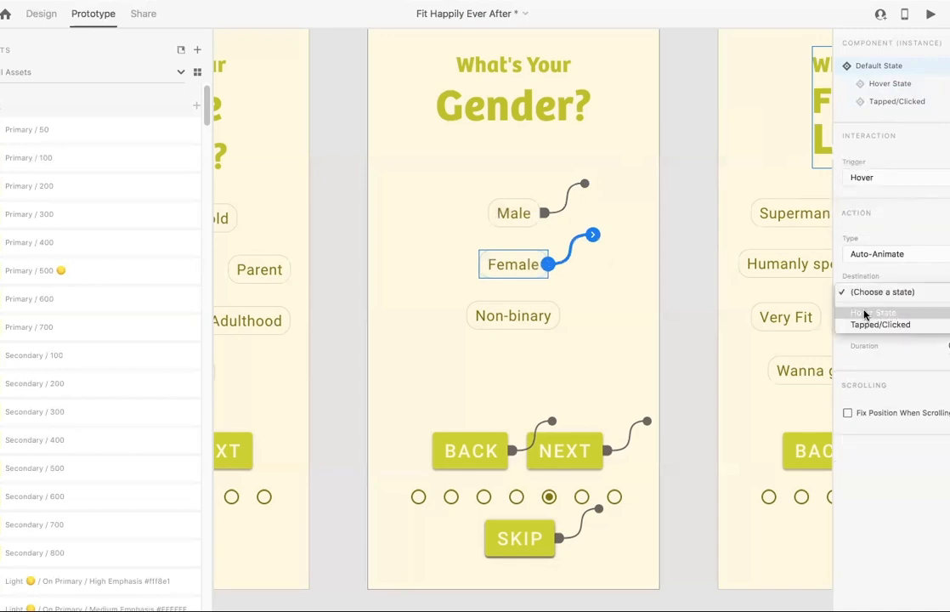
click(865, 313)
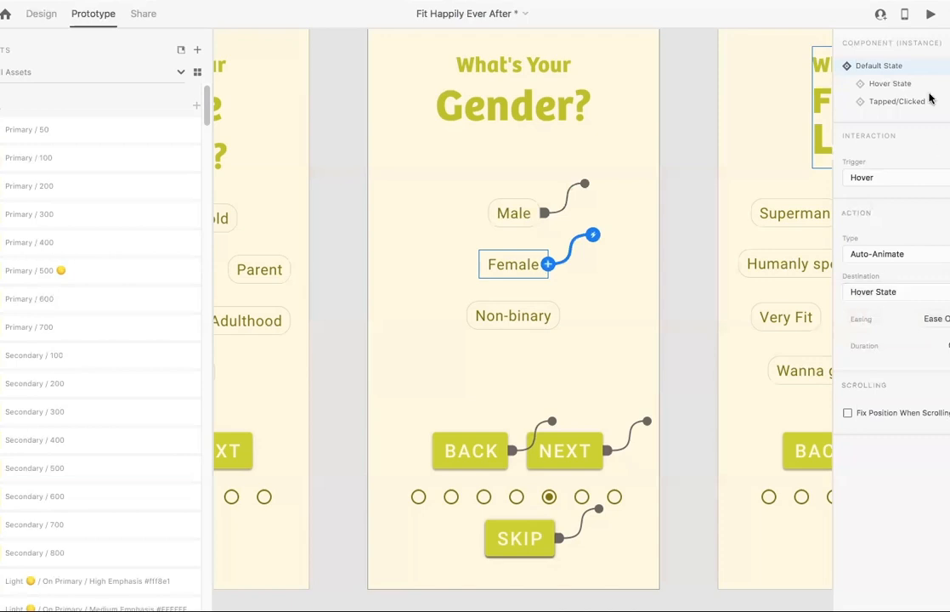
Make the Female chip's Hover State auto-animate to the Tapped/Clicked state on tap
click(901, 84)
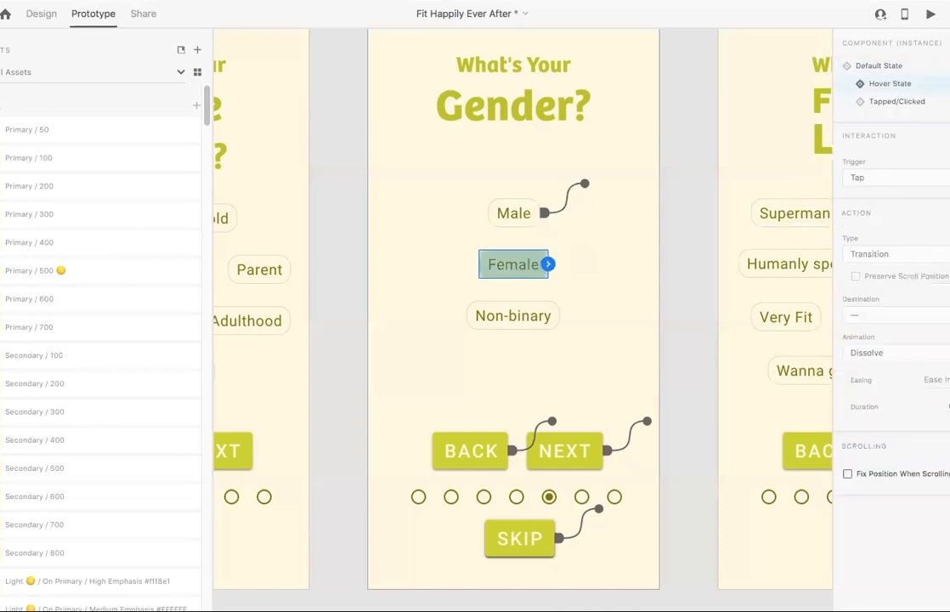
click(548, 264)
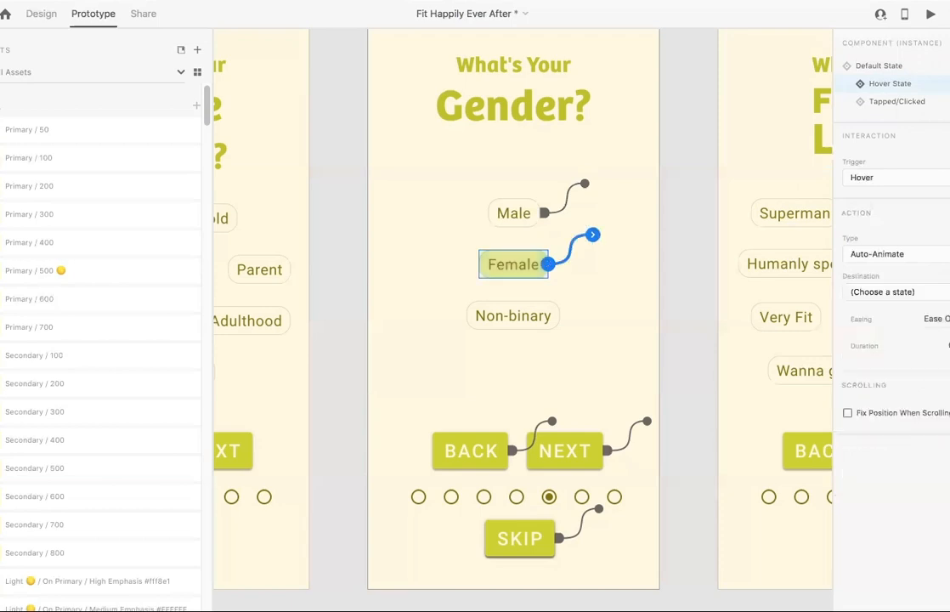
click(899, 178)
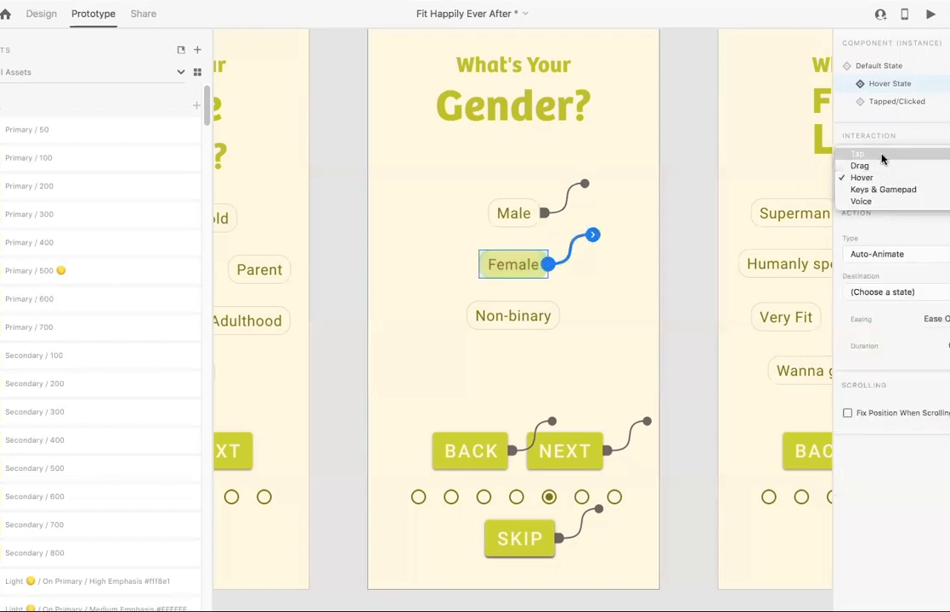
click(882, 155)
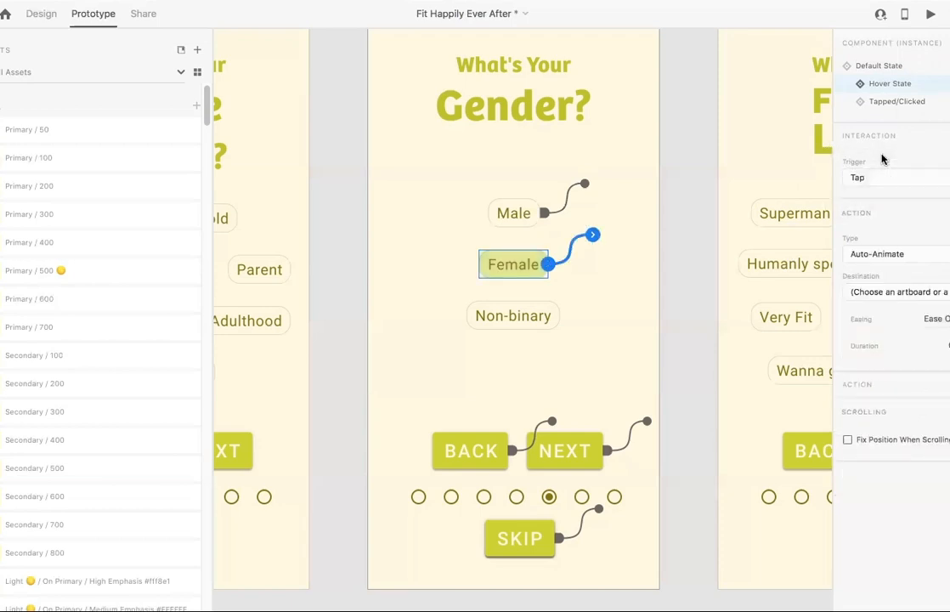
click(873, 293)
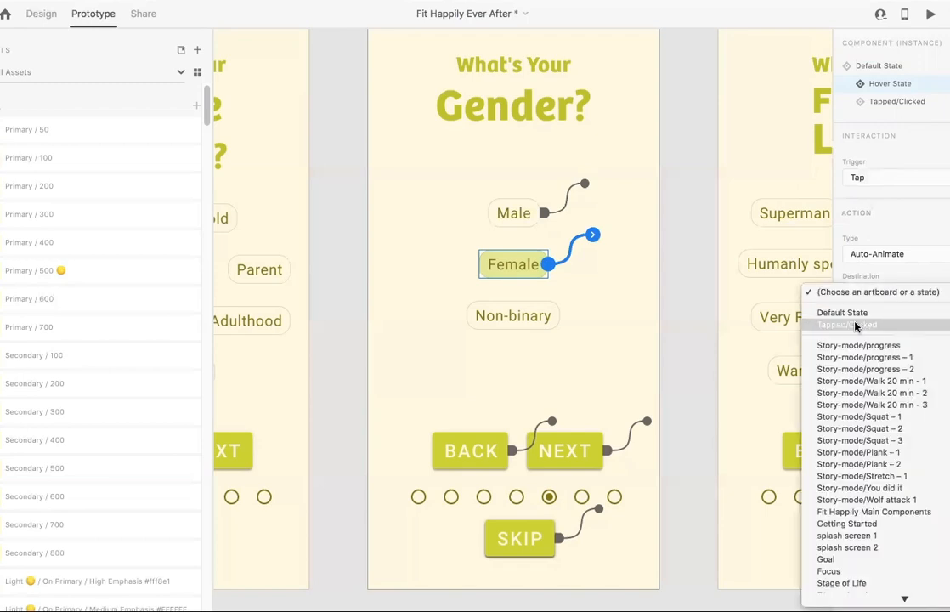
click(850, 324)
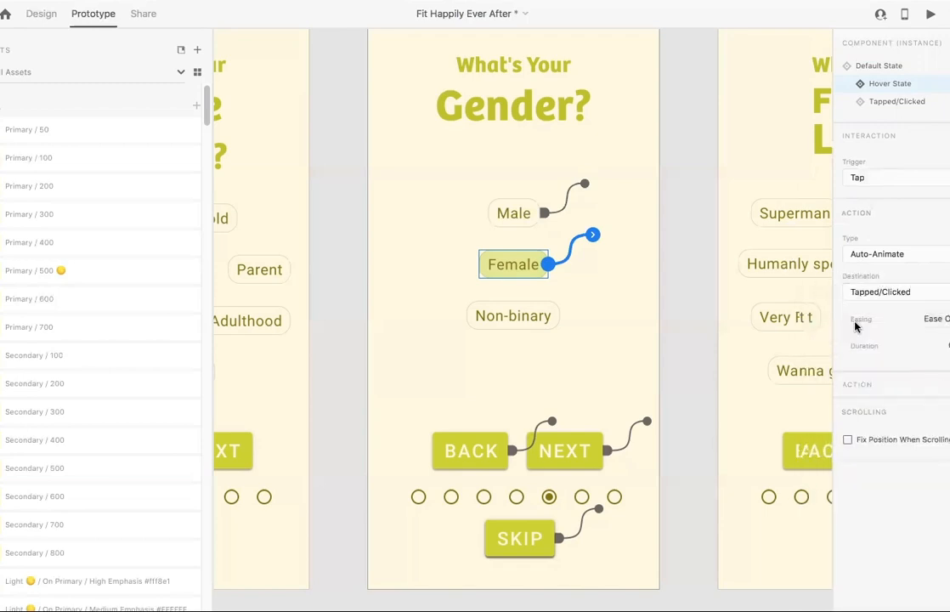
Make the Female chip's Tapped/Clicked state auto-animate to the Default State on tap, and return the chip to its Default State
click(898, 104)
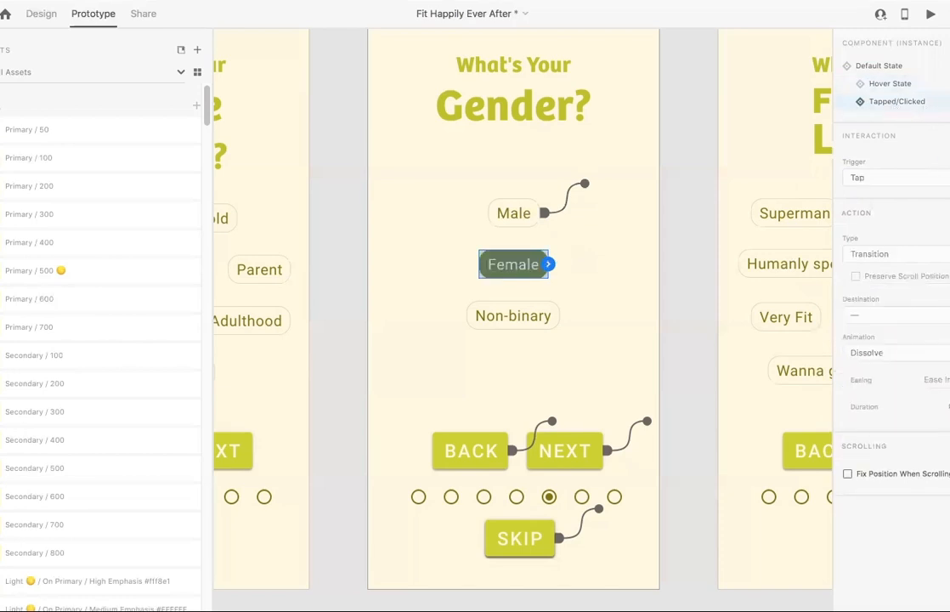
drag(548, 264, 593, 234)
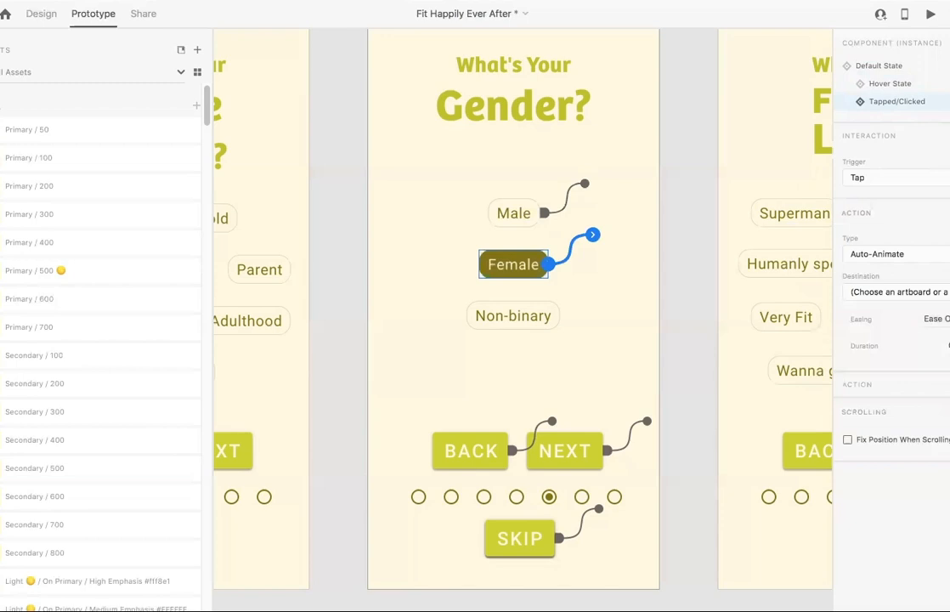
click(876, 295)
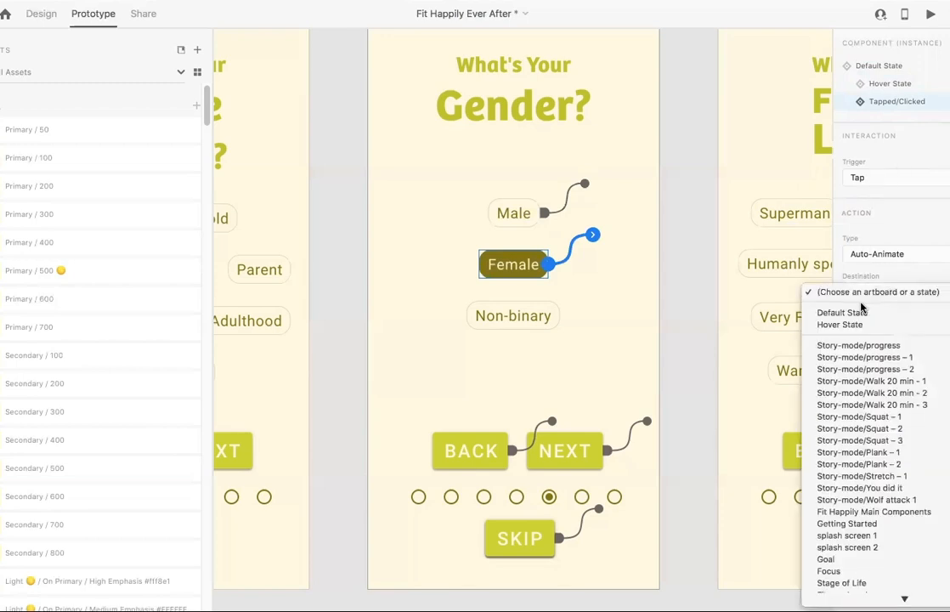
click(861, 313)
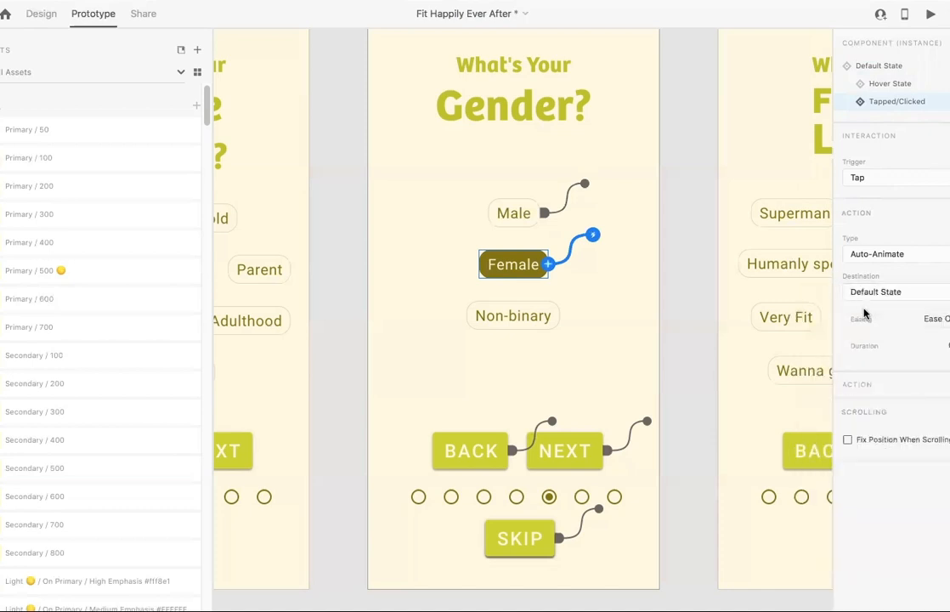
key(ctrl+s)
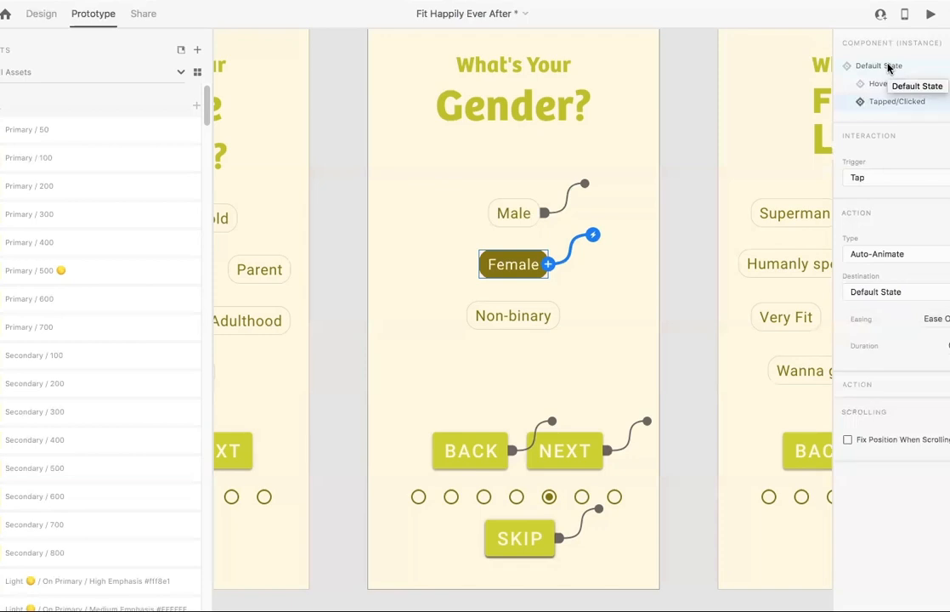
click(888, 68)
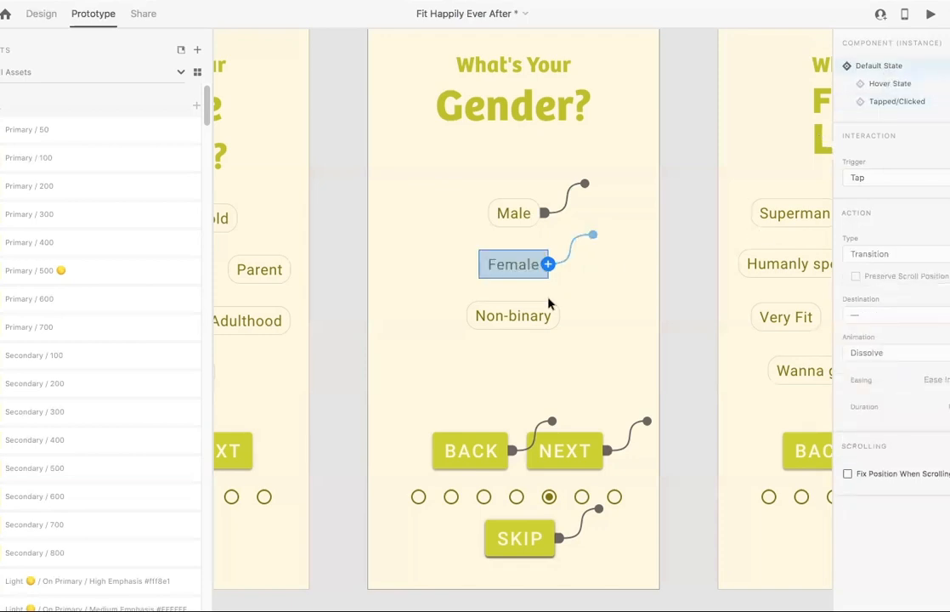
Add an interaction to the Non-binary chip's Default State that auto-animates to the Hover State on hover
click(537, 316)
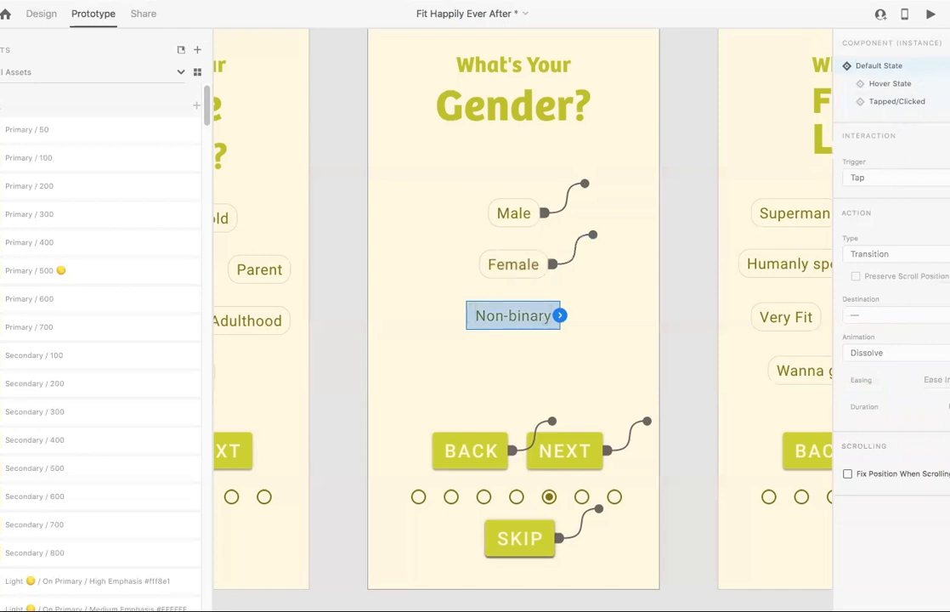
click(897, 177)
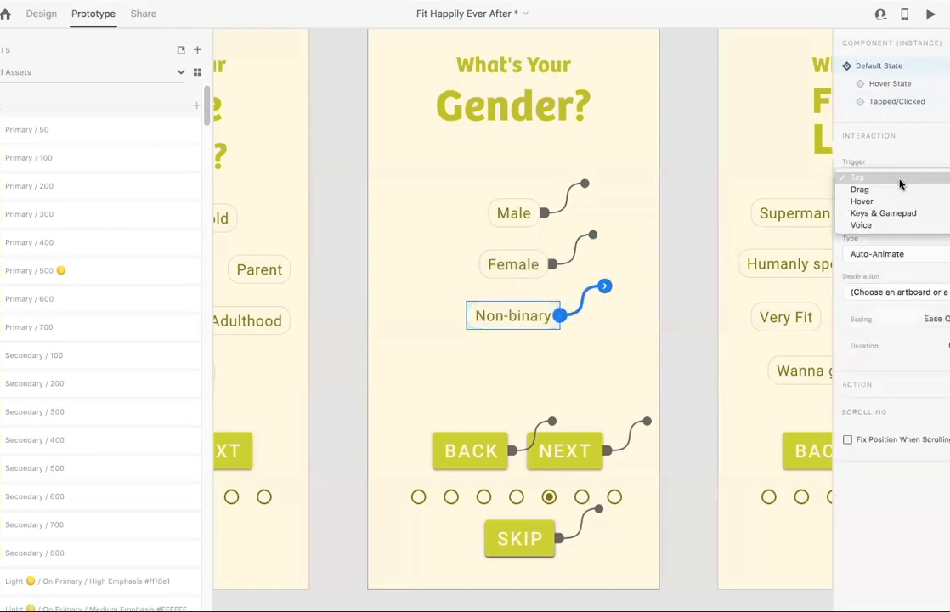
click(889, 204)
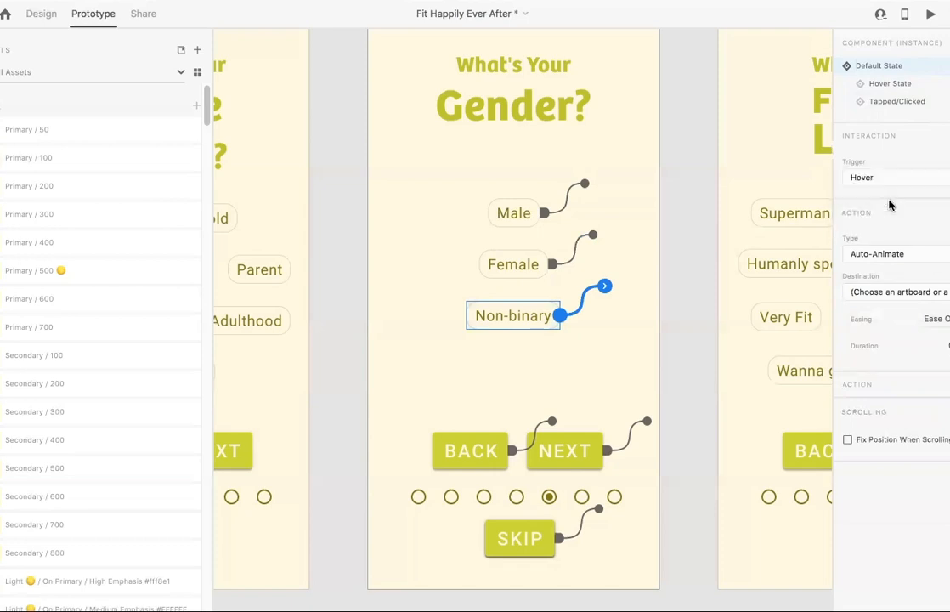
click(877, 295)
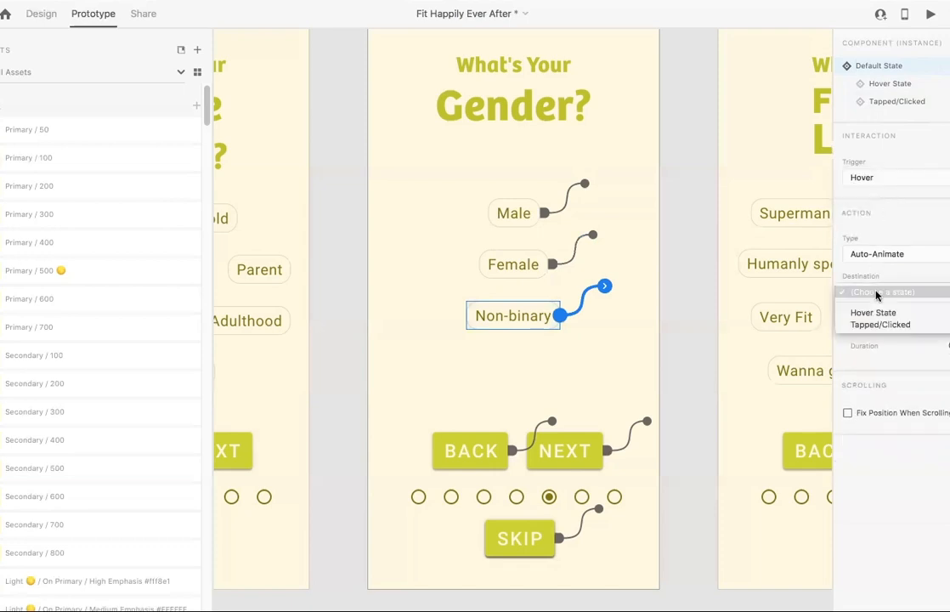
click(871, 315)
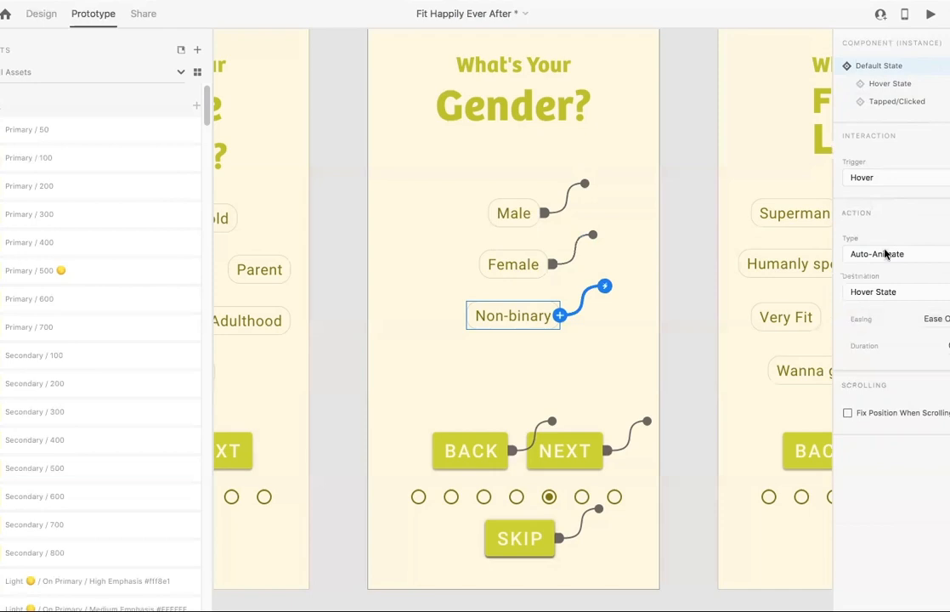
Make the Non-binary chip's Hover State auto-animate to the Tapped/Clicked state on tap
click(894, 85)
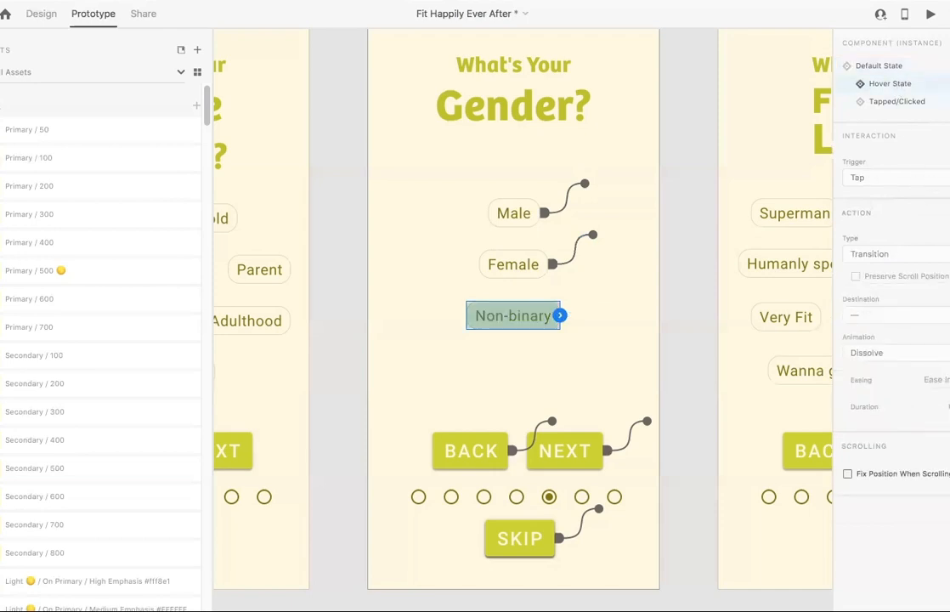
click(916, 178)
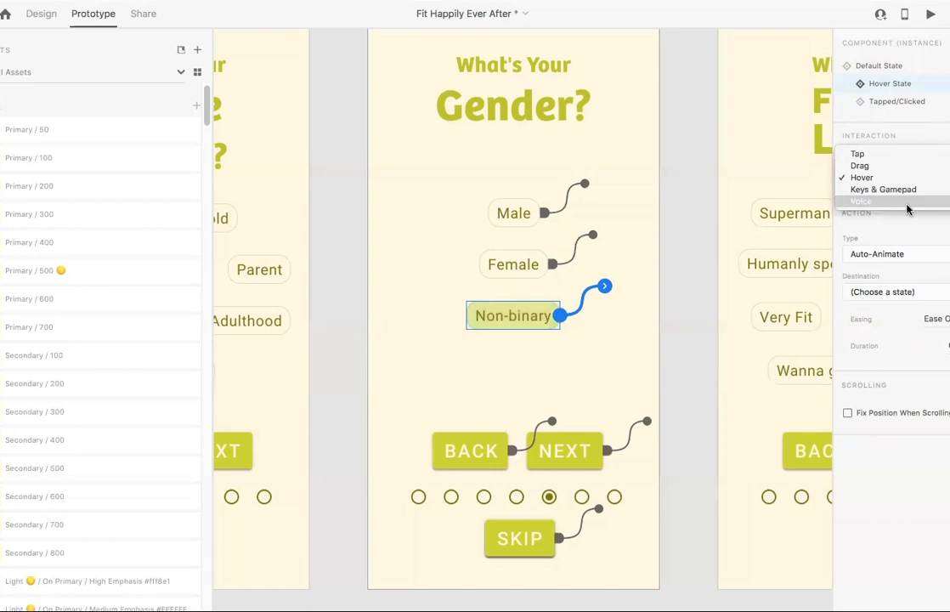
click(884, 156)
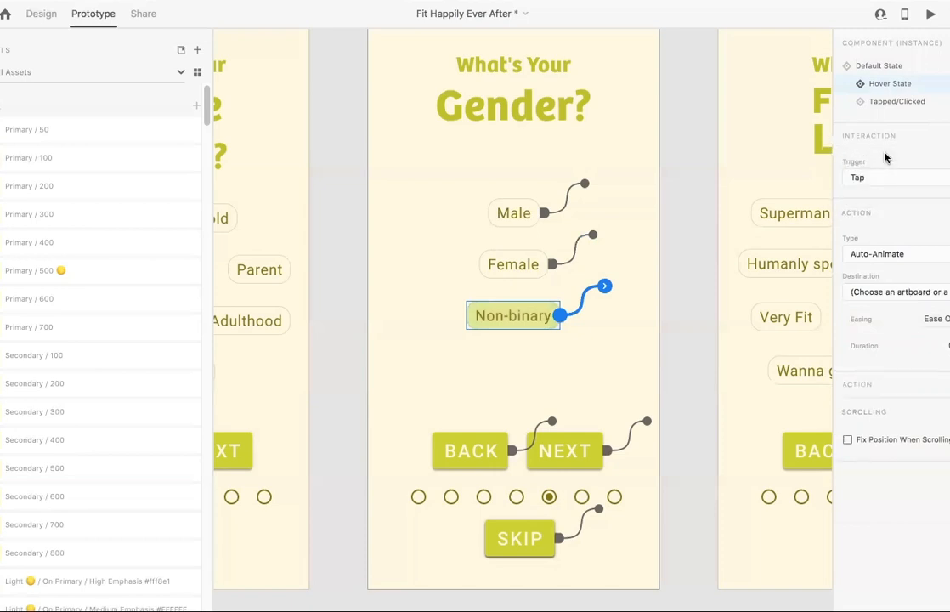
click(879, 292)
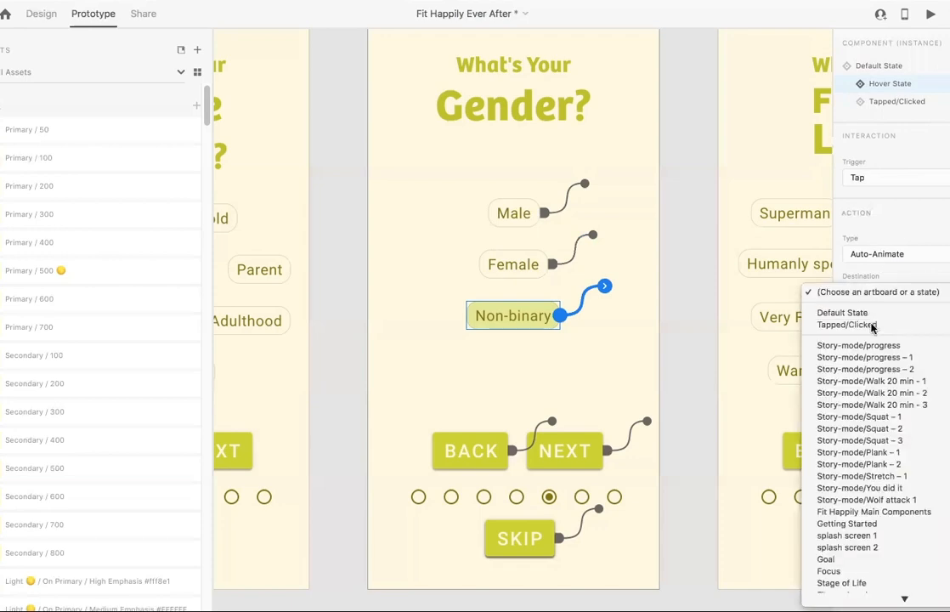
click(871, 328)
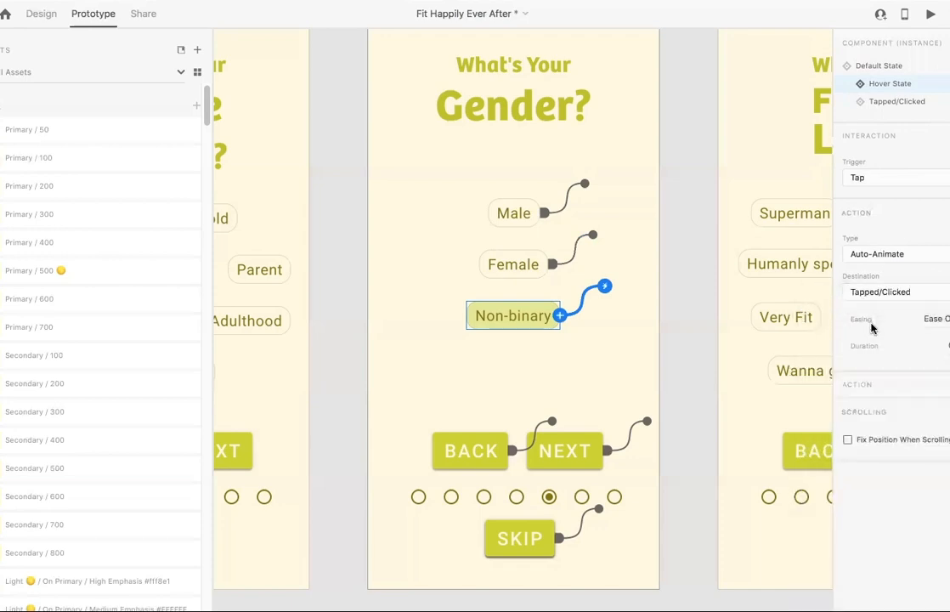
Add a tap interaction to the Non-binary chip's Tapped/Clicked state that auto-animates back to the Default State
click(929, 102)
click(949, 136)
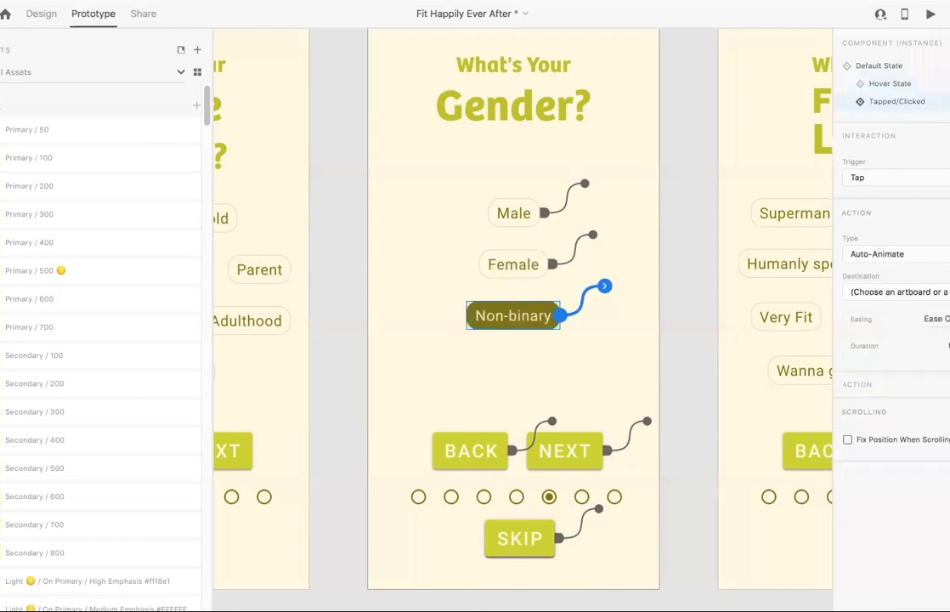
click(893, 291)
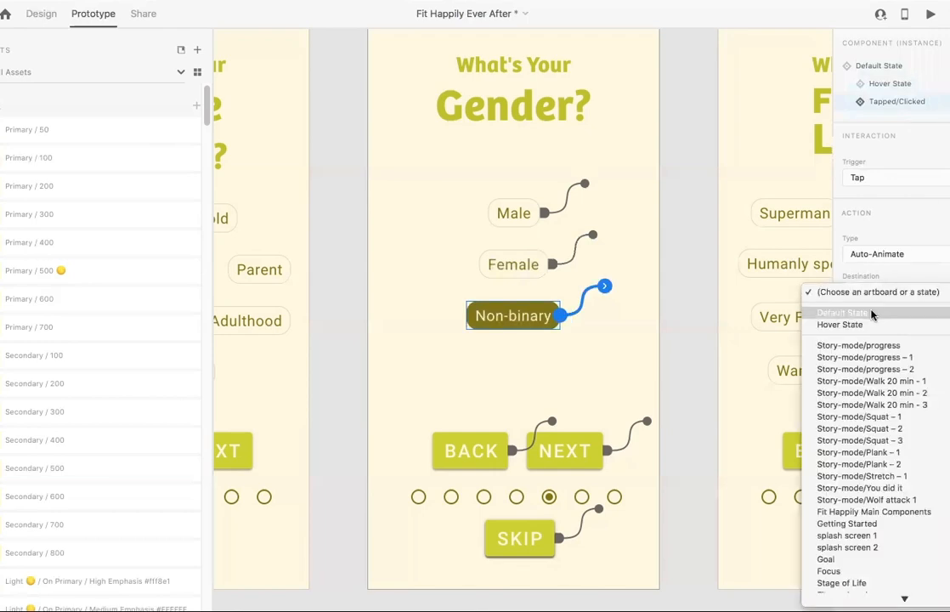
click(871, 314)
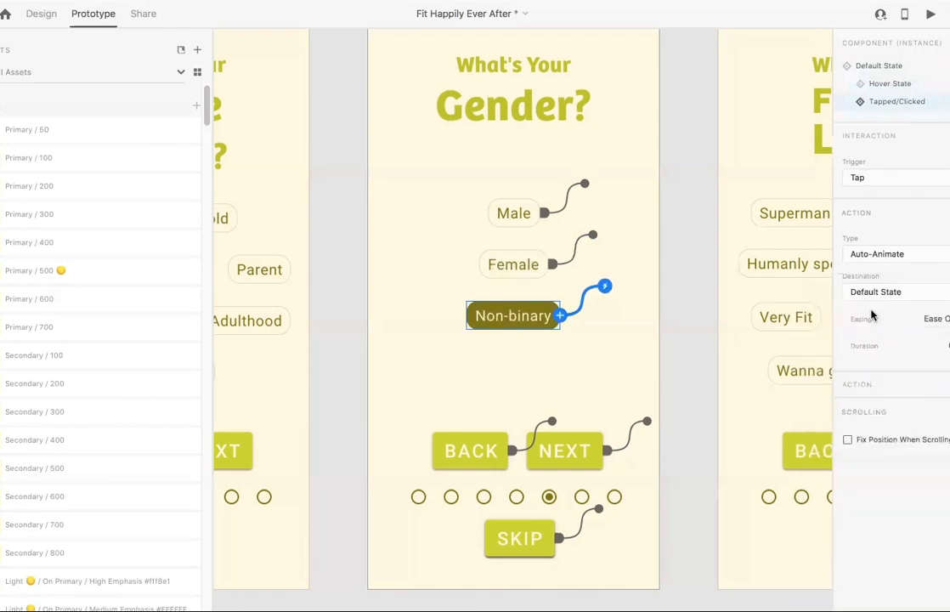
Return the Non-binary chip on the Gender artboard to its Default State
click(693, 210)
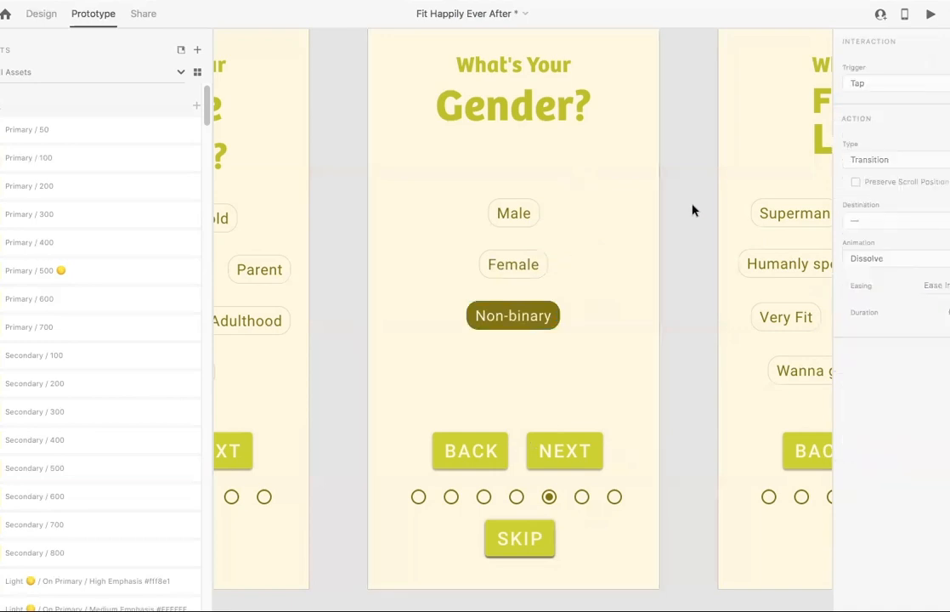
click(537, 317)
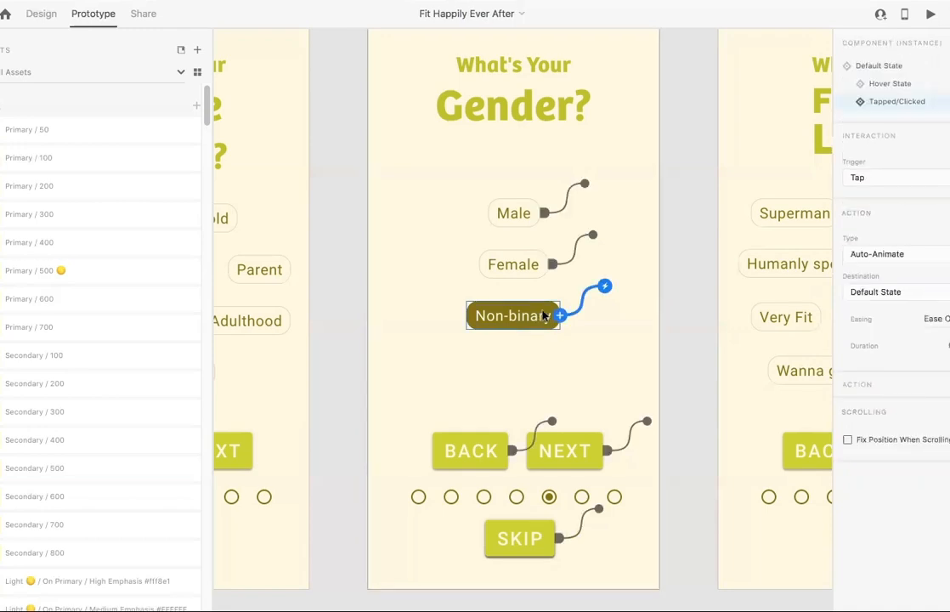
click(878, 68)
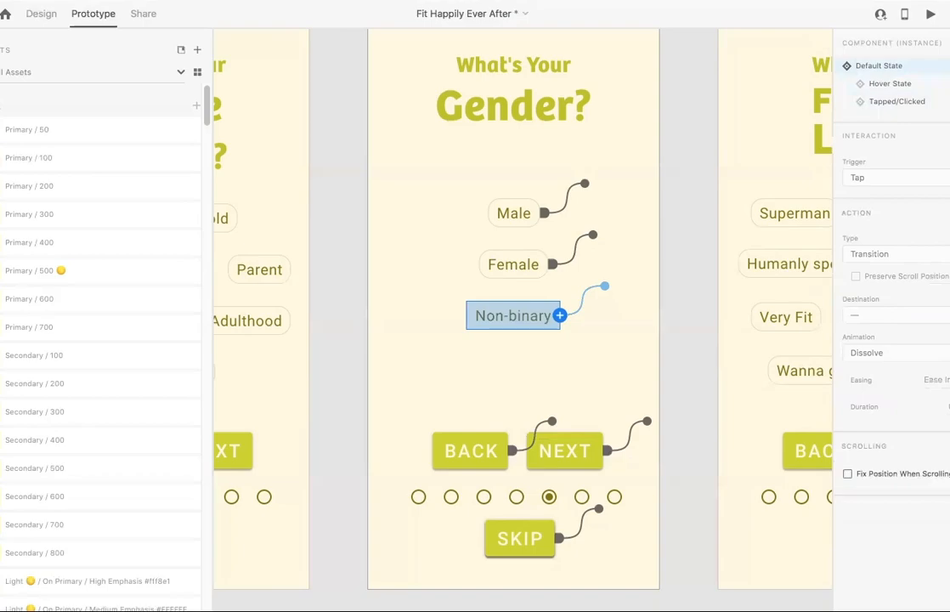
Preview the Gender screen and test selecting and deselecting the Male, Female and Non-binary chips
key(super+Return)
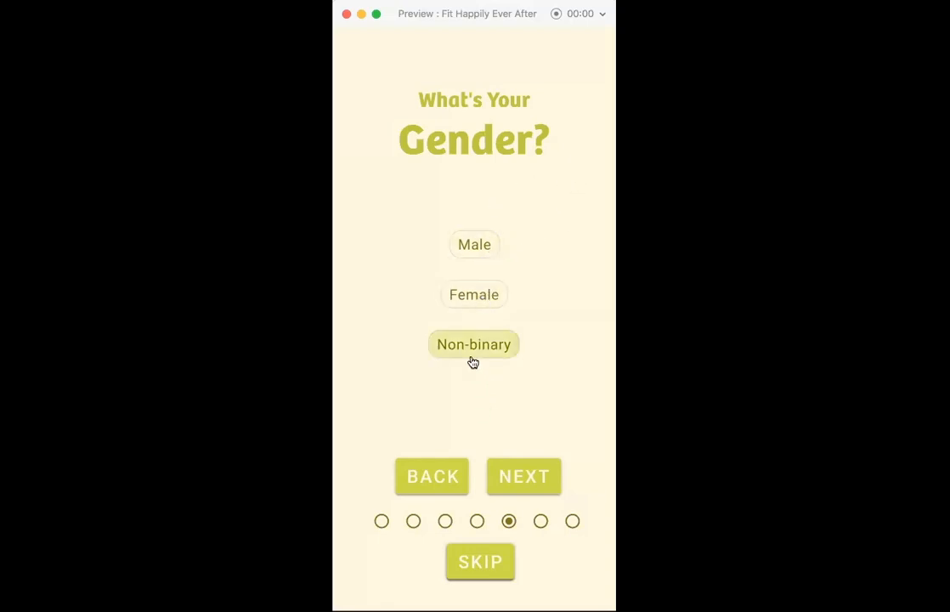
click(473, 252)
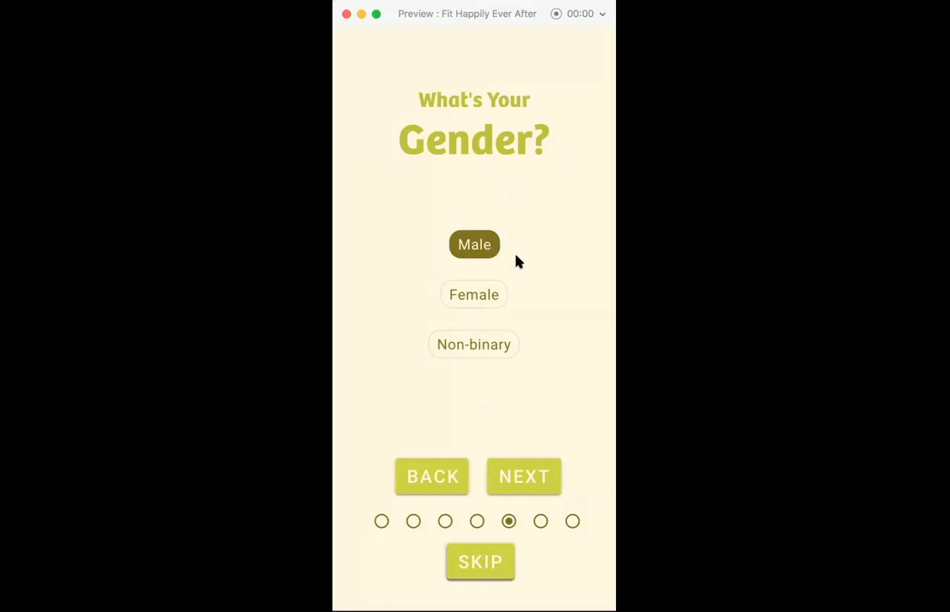
click(484, 254)
click(478, 301)
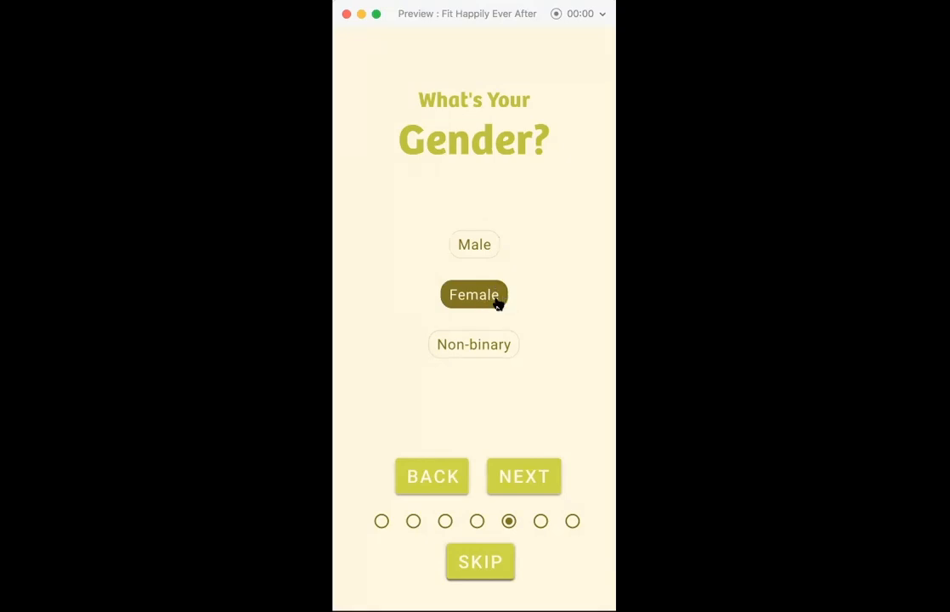
click(496, 305)
click(478, 351)
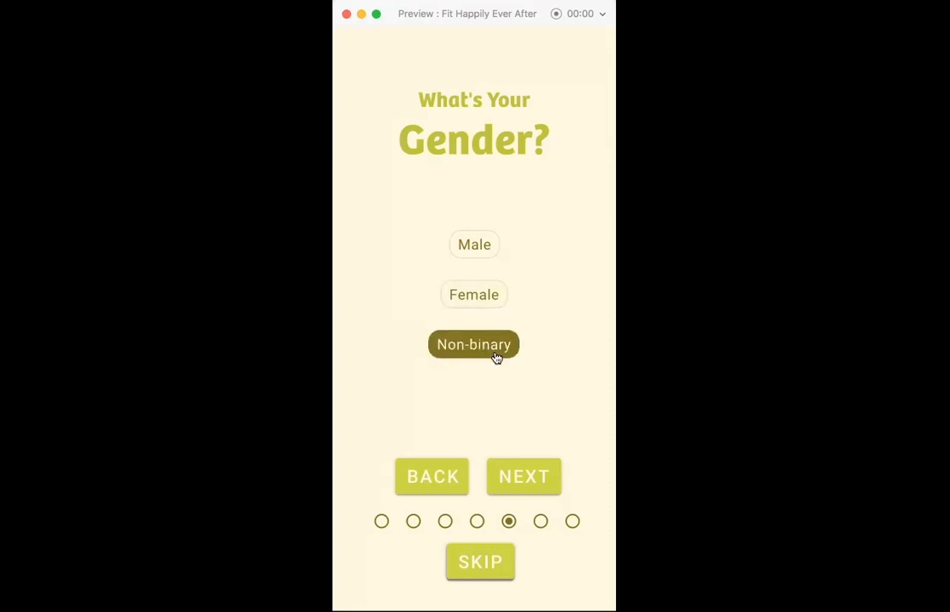
click(495, 357)
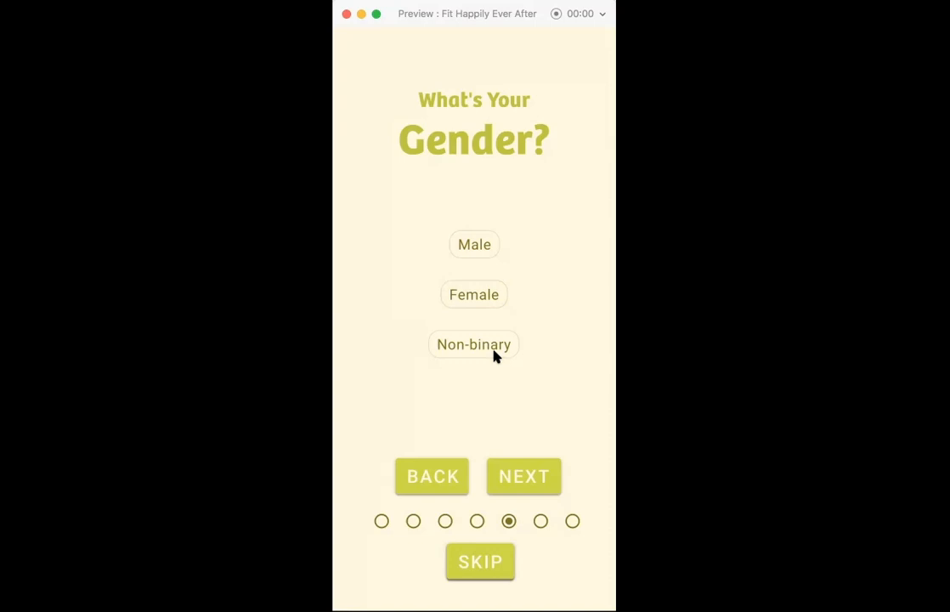
click(490, 295)
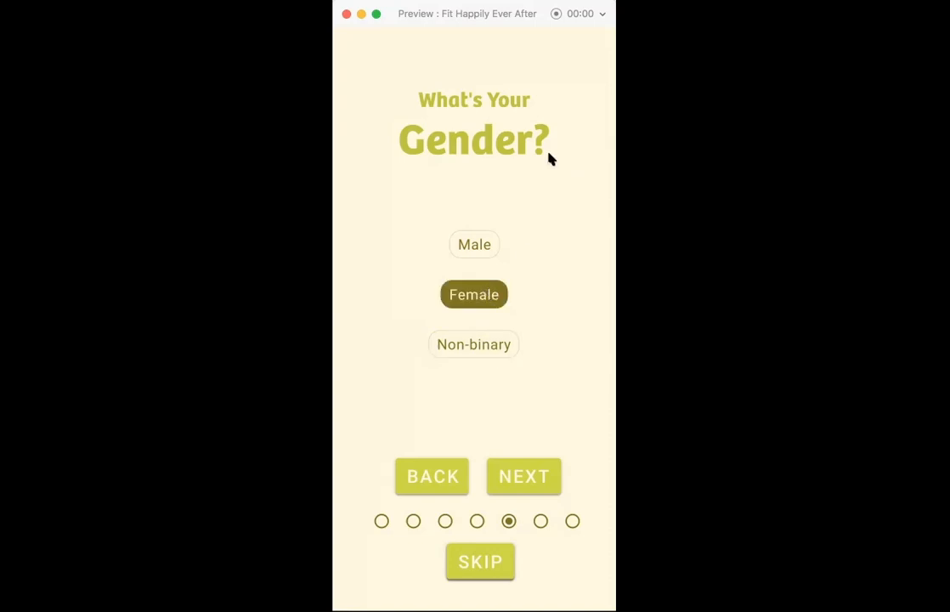